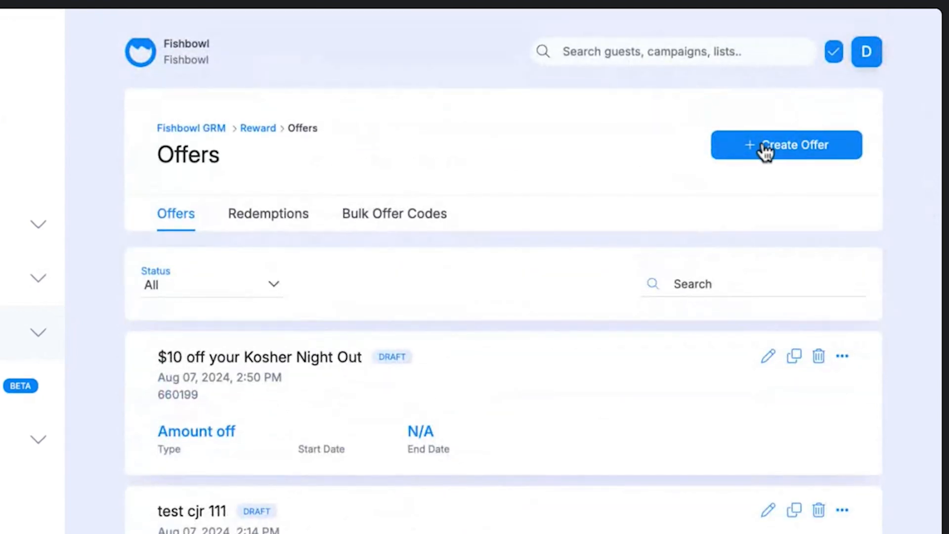
# Create a new offer and set its internal name to "$5 Off".
pyautogui.click(766, 150)
pyautogui.scroll(-2, 393, 434)
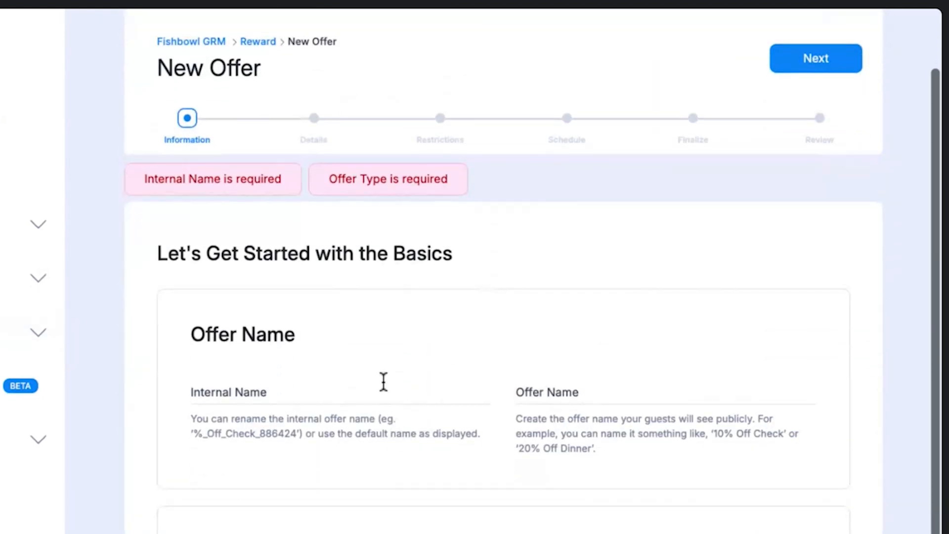
pyautogui.click(369, 394)
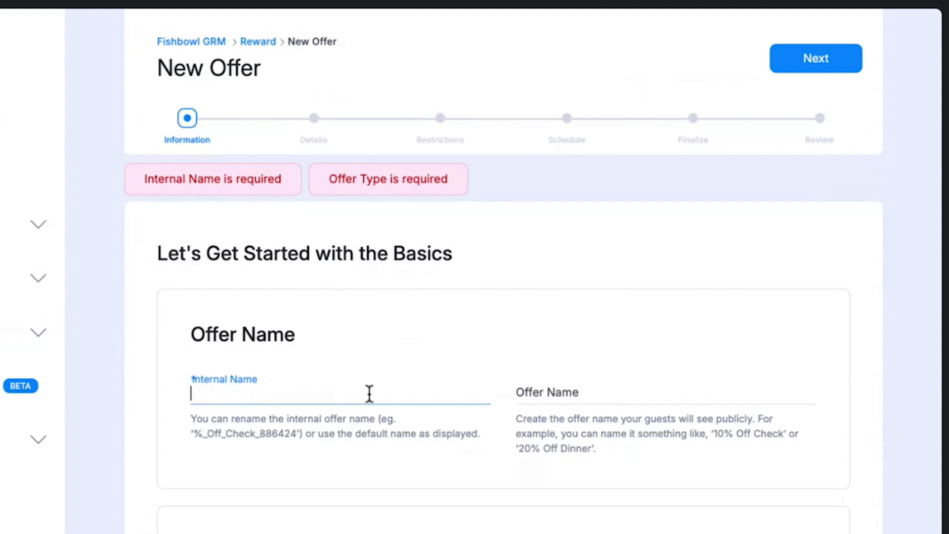
pyautogui.write('$5')
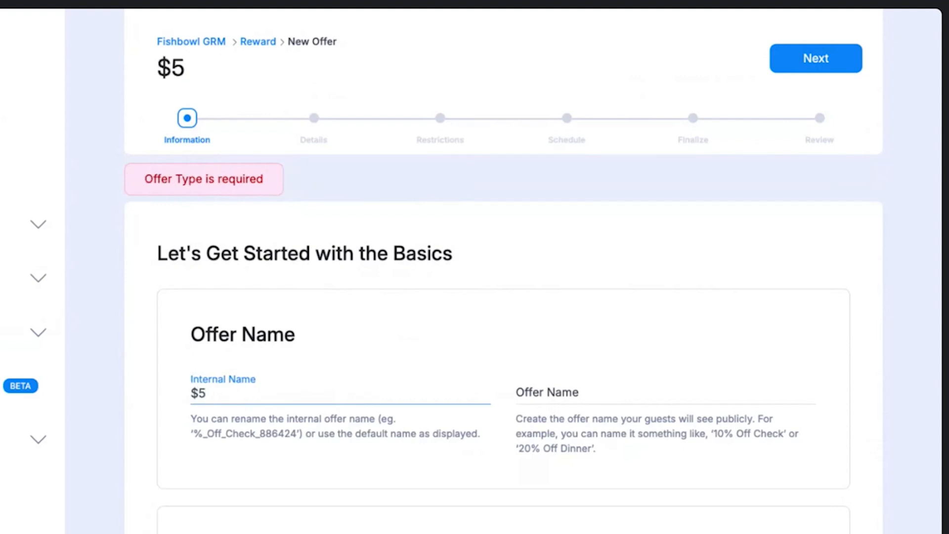
pyautogui.write(' Off')
pyautogui.press('Tab')
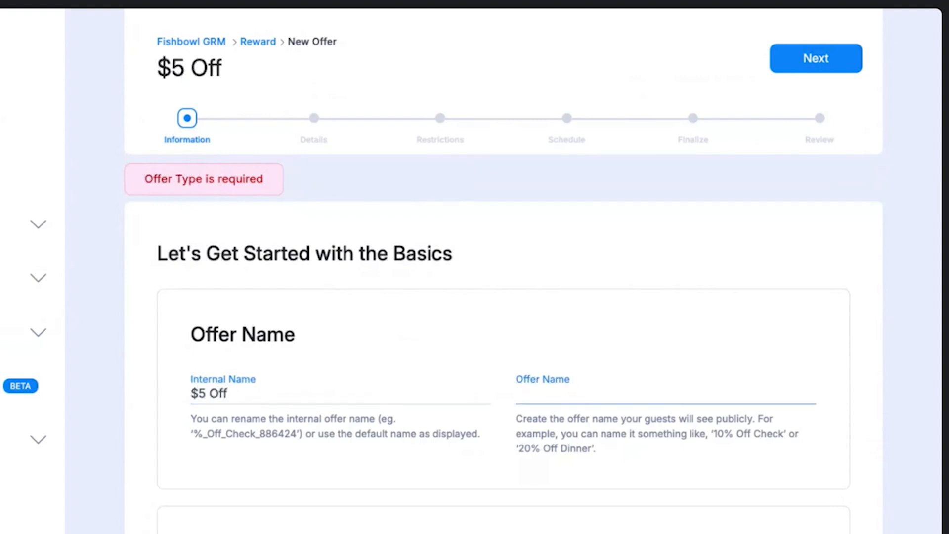
# Copy the internal name "$5 Off" into the public offer name.
pyautogui.tripleClick(288, 382)
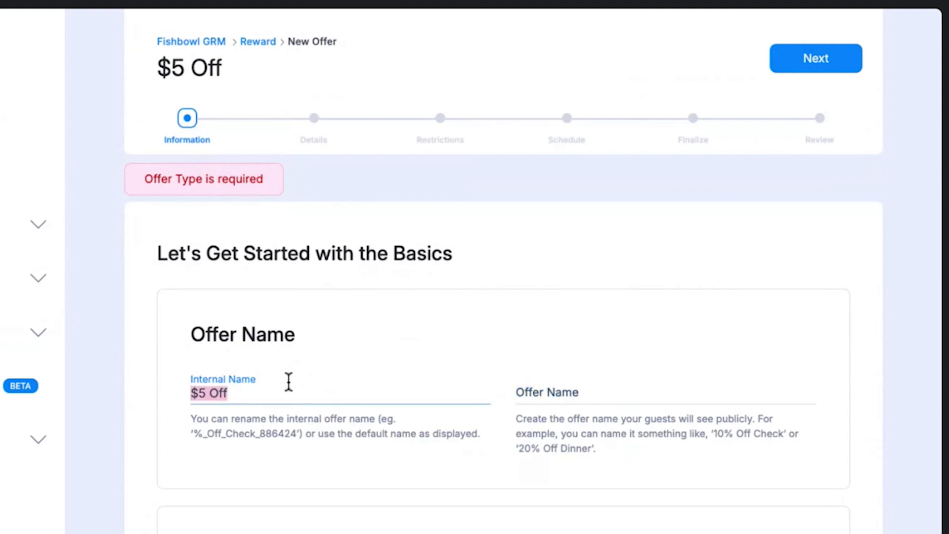
pyautogui.hotkey('ctrl', 'c')
pyautogui.click(534, 390)
pyautogui.hotkey('ctrl', 'v')
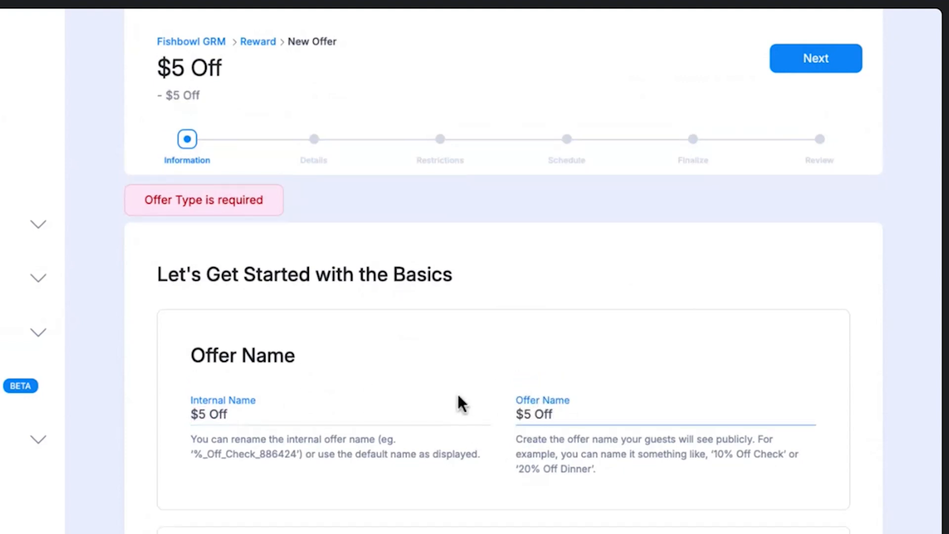
# Choose $ Off Check as the offer type and continue to the offer details.
pyautogui.scroll(-7, 462, 403)
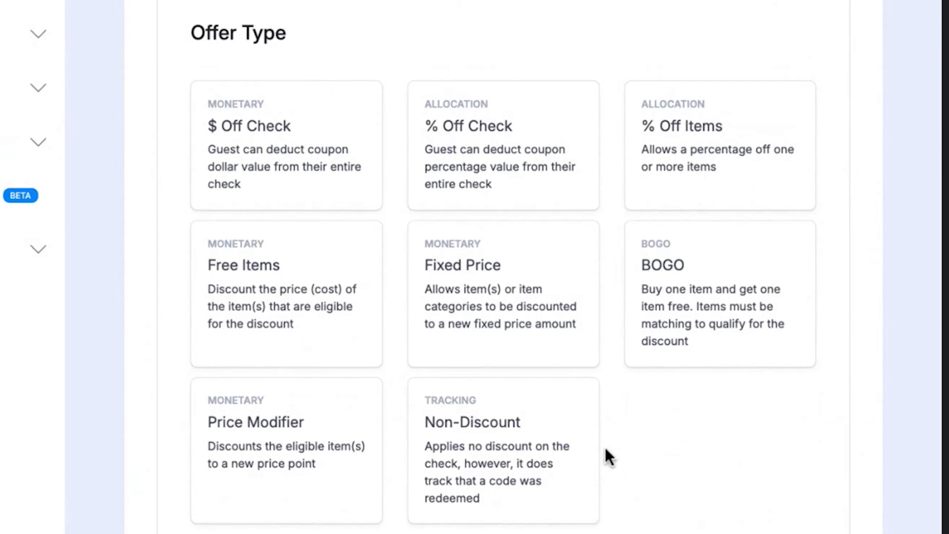
pyautogui.click(251, 141)
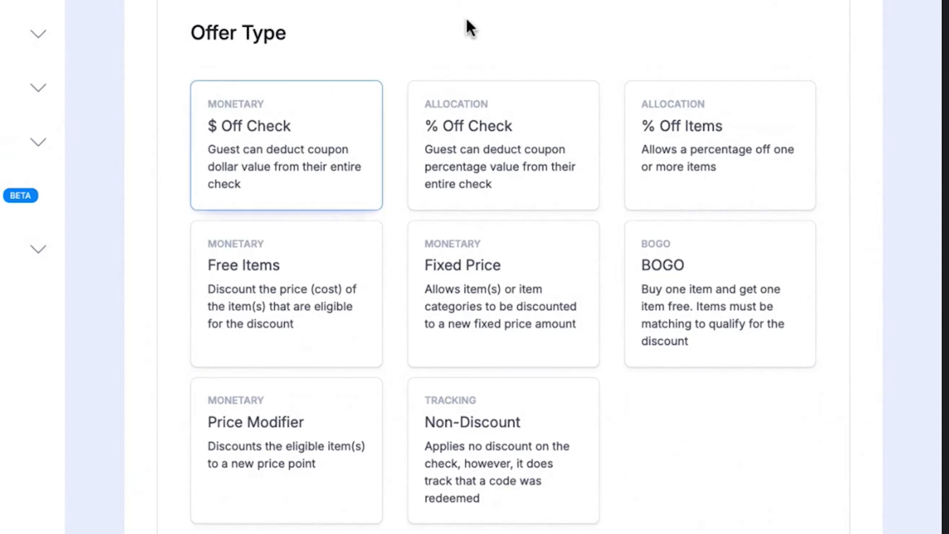
pyautogui.scroll(10, 466, 74)
pyautogui.click(822, 55)
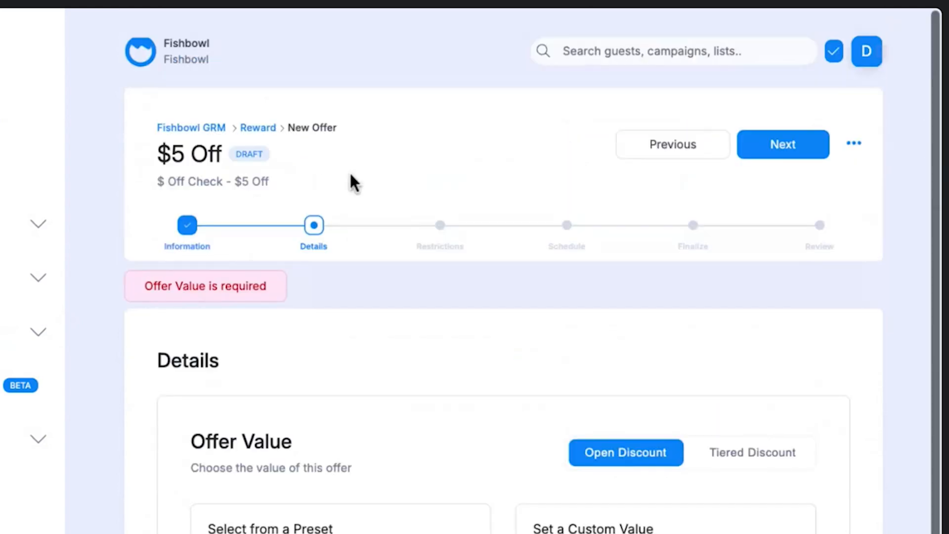
# Select the $5 preset as the offer value and the $50 preset as the minimum purchase amount.
pyautogui.scroll(-5, 360, 186)
pyautogui.scroll(-2, 363, 147)
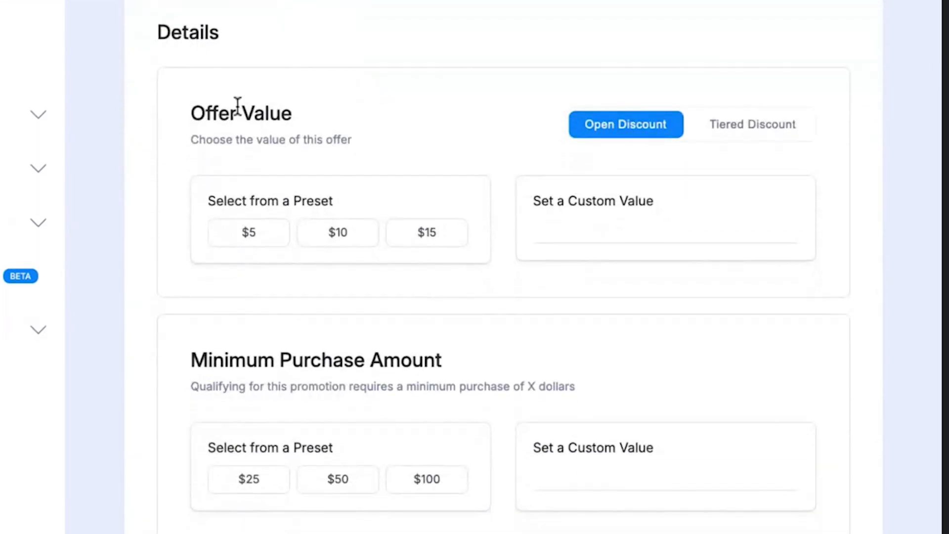
pyautogui.click(251, 233)
pyautogui.scroll(-1, 335, 355)
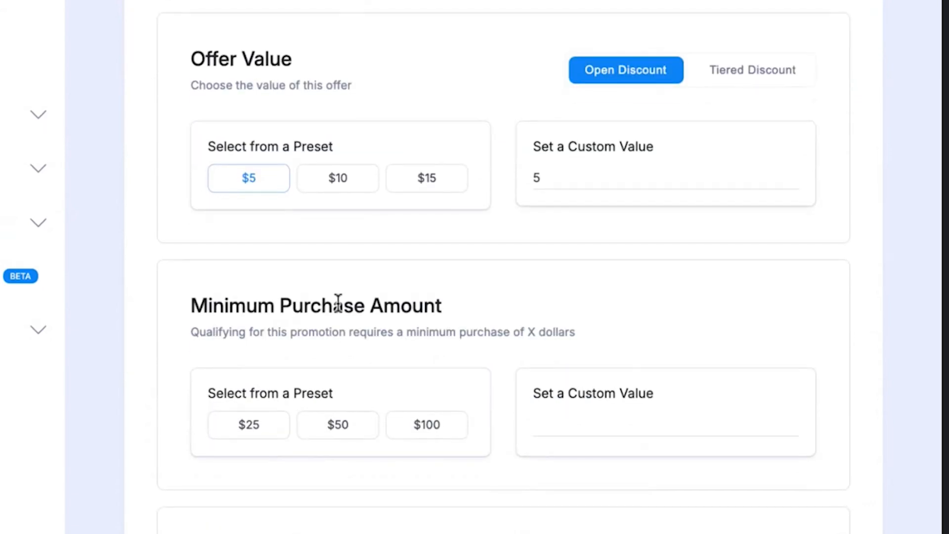
pyautogui.click(346, 426)
# Try a custom minimum purchase amount of 35.
pyautogui.click(793, 422)
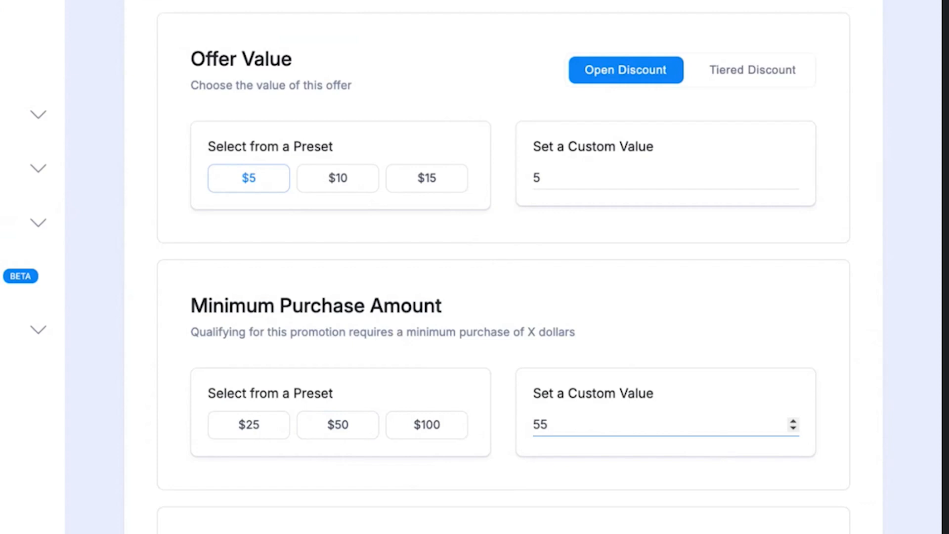
pyautogui.press('BackSpace')
pyautogui.write('00')
pyautogui.press('BackSpace')
pyautogui.press('BackSpace')
pyautogui.press('BackSpace')
pyautogui.write('35')
# Try a custom offer value of 20.
pyautogui.click(606, 174)
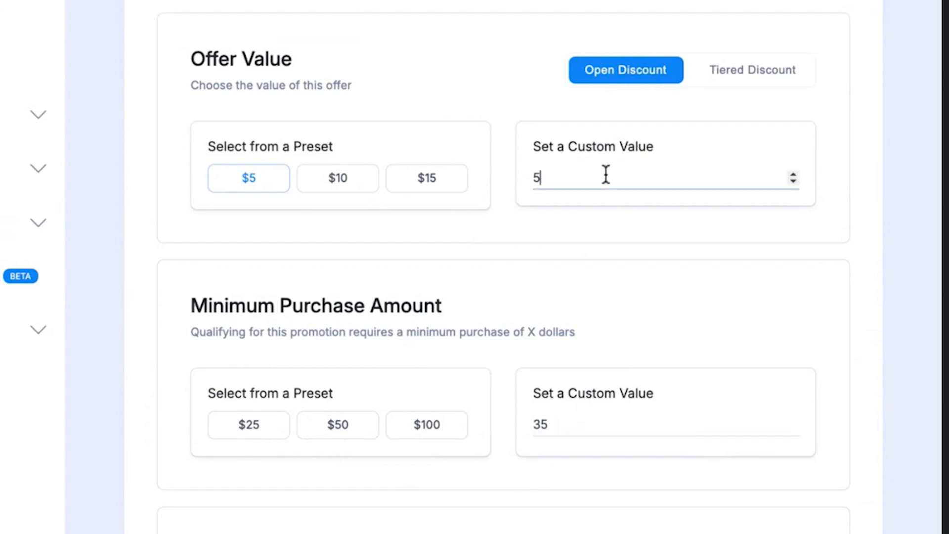
pyautogui.press('BackSpace')
pyautogui.write('20')
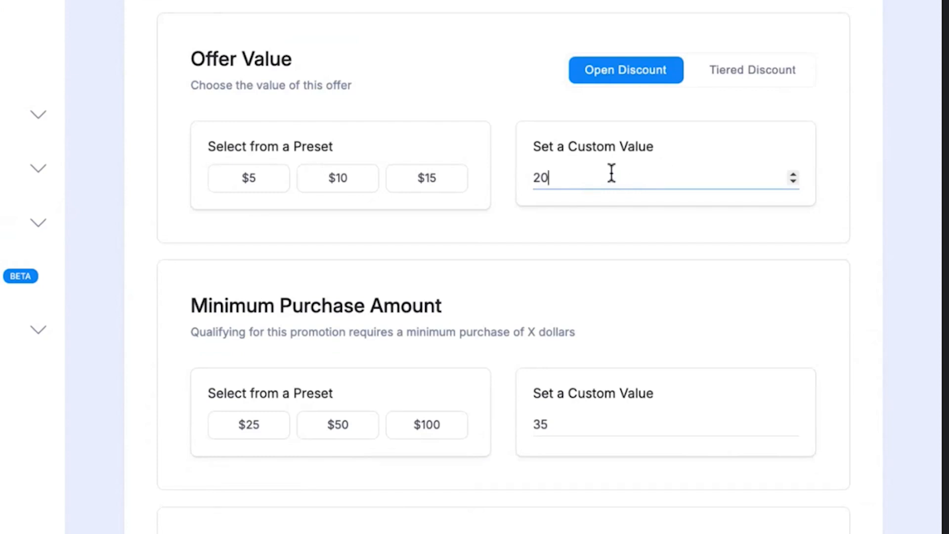
# Set the custom offer value to 5 and the custom minimum purchase amount to 50.
pyautogui.doubleClick(539, 178)
pyautogui.write('5')
pyautogui.doubleClick(538, 425)
pyautogui.write('50')
# Add the BURGERS group from the FOOD menu as a must-purchase item and save the selection.
pyautogui.scroll(-4, 517, 295)
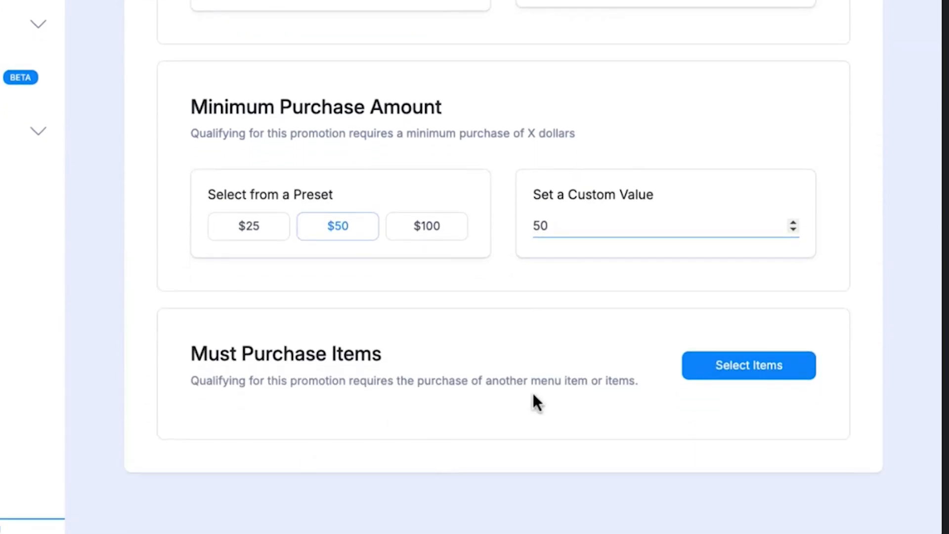
pyautogui.scroll(1, 533, 393)
pyautogui.scroll(-1, 532, 393)
pyautogui.click(722, 351)
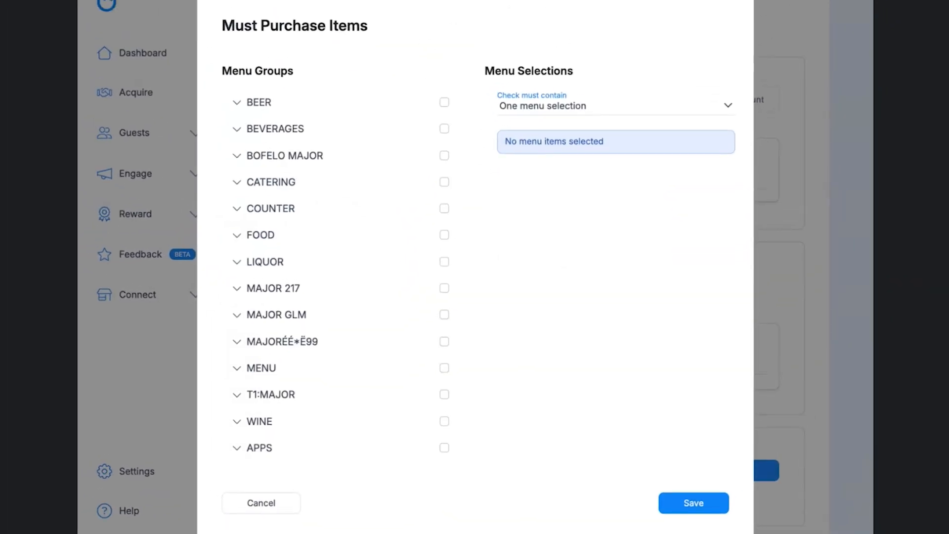
pyautogui.click(235, 237)
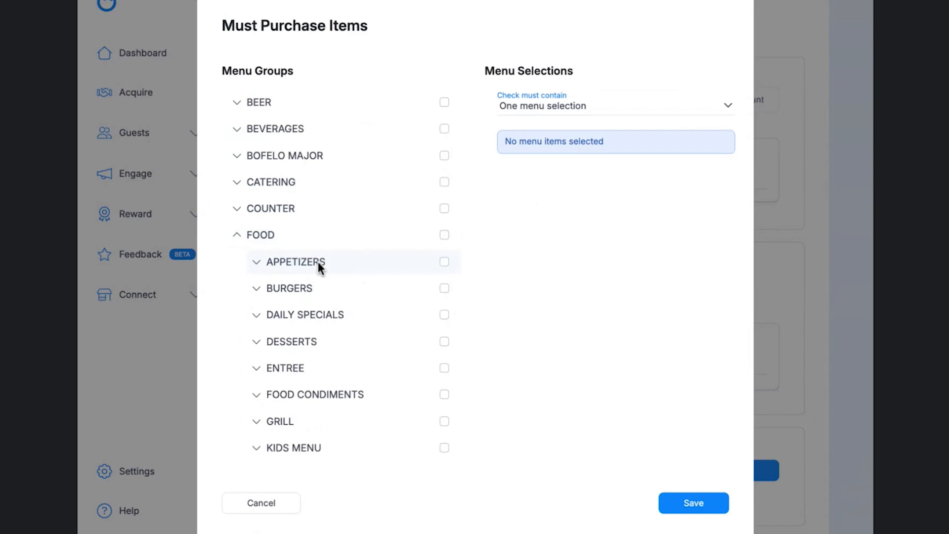
pyautogui.scroll(-1, 318, 262)
pyautogui.click(444, 265)
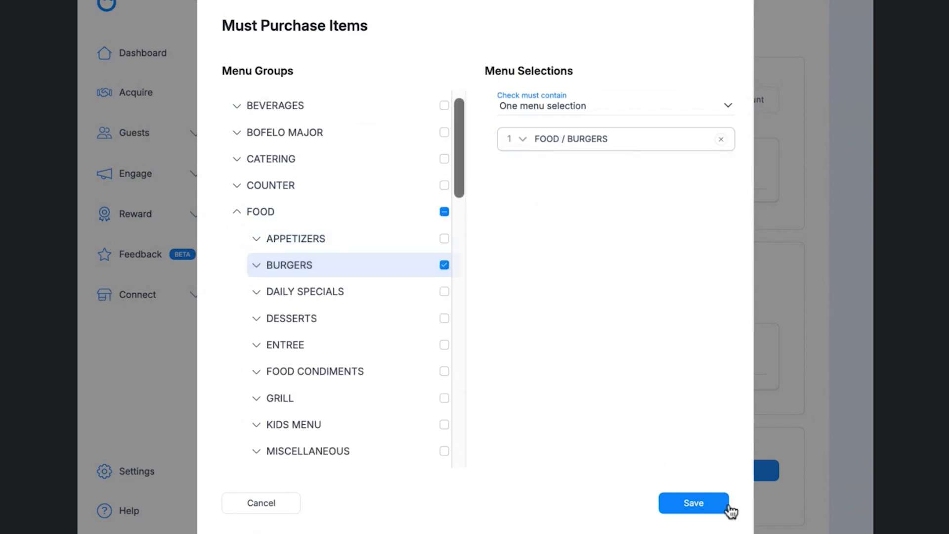
pyautogui.click(697, 502)
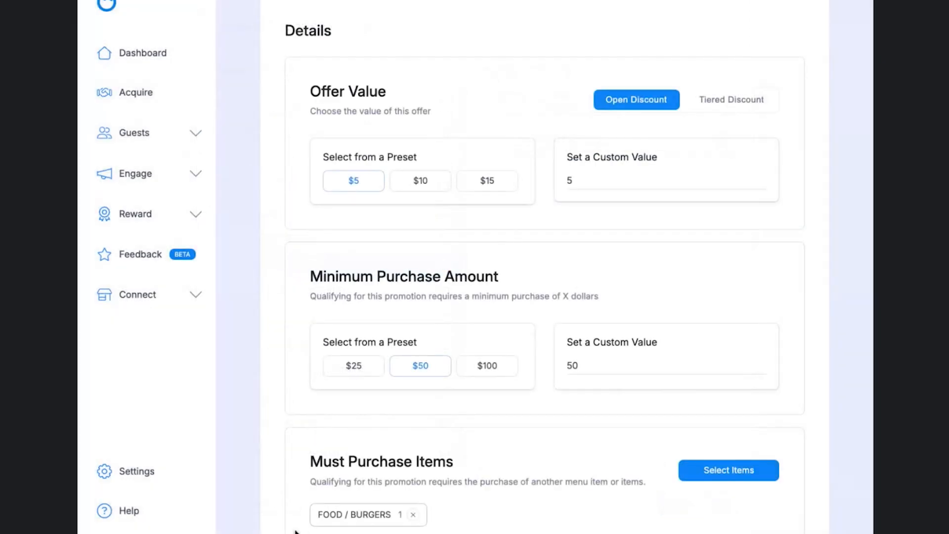
# Reopen the must-purchase item selection and examine the menu groups, including the BEER IMPORTADA items under BEER.
pyautogui.click(682, 478)
pyautogui.scroll(-5, 346, 245)
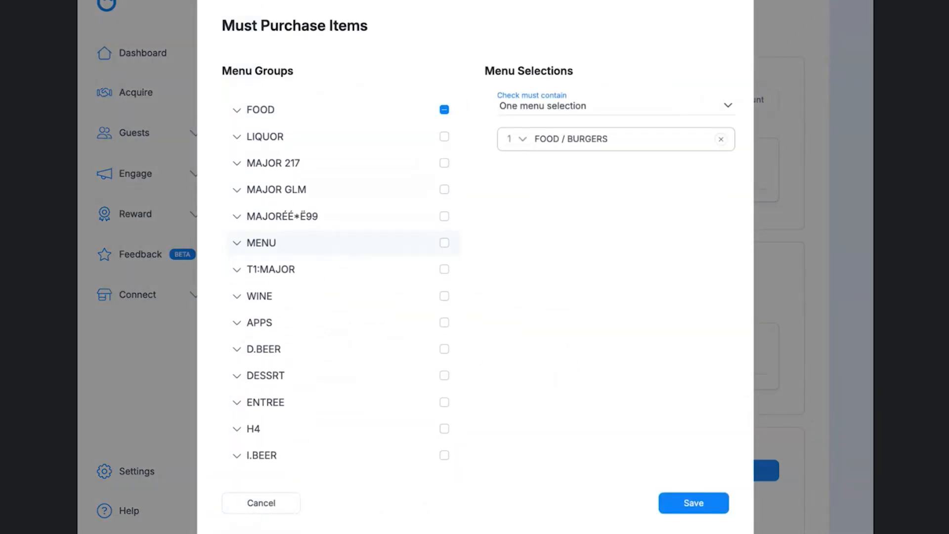
pyautogui.scroll(-2, 345, 246)
pyautogui.scroll(5, 297, 297)
pyautogui.click(237, 103)
pyautogui.click(257, 129)
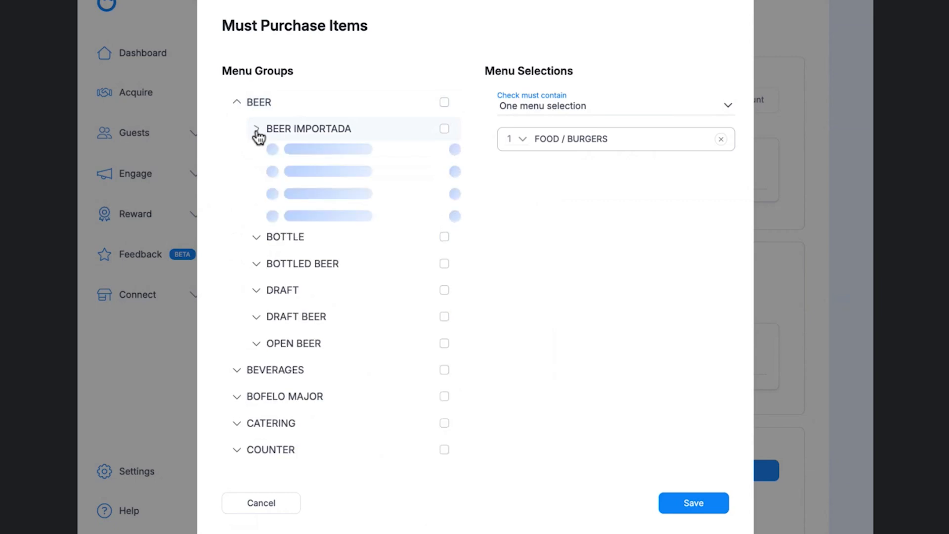
pyautogui.scroll(-1, 308, 212)
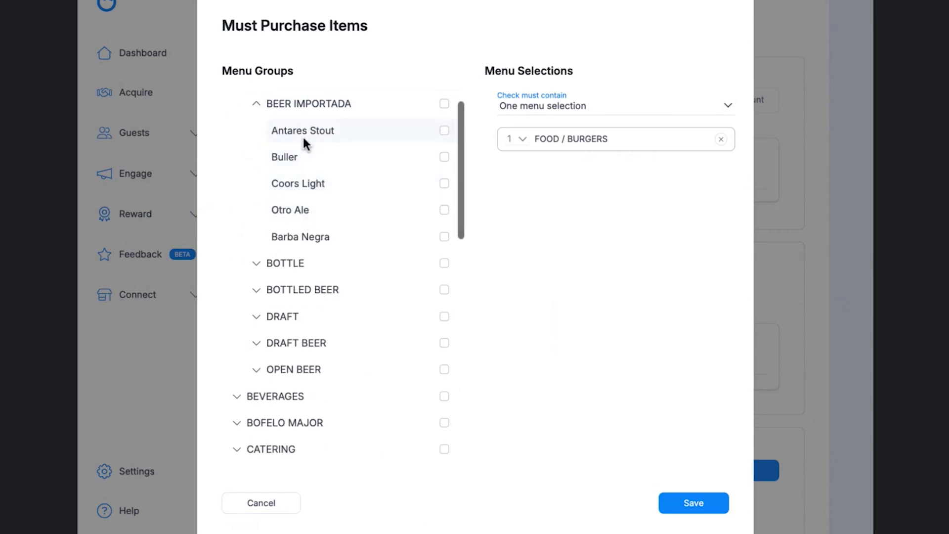
pyautogui.click(256, 103)
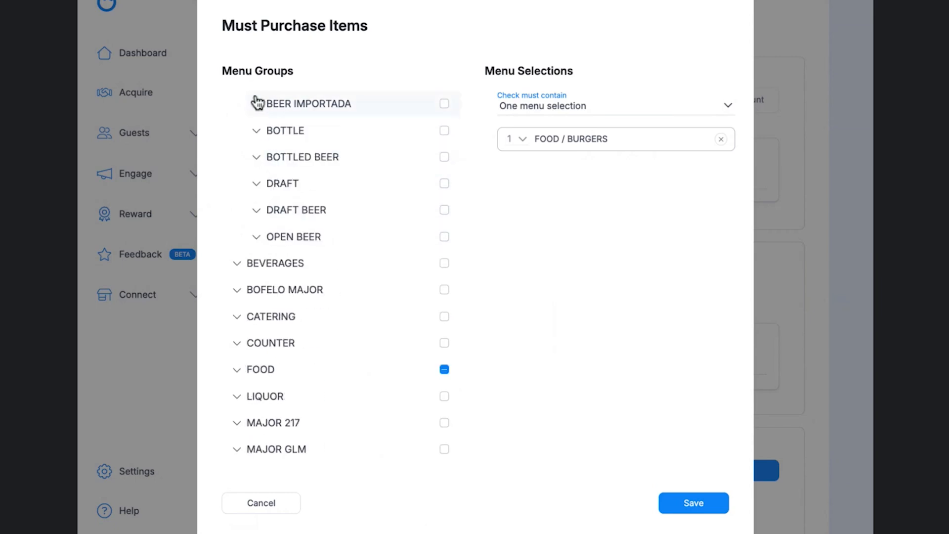
# Examine the individual menu items in the APPETIZERS and BURGERS groups under FOOD.
pyautogui.scroll(-3, 239, 296)
pyautogui.click(236, 295)
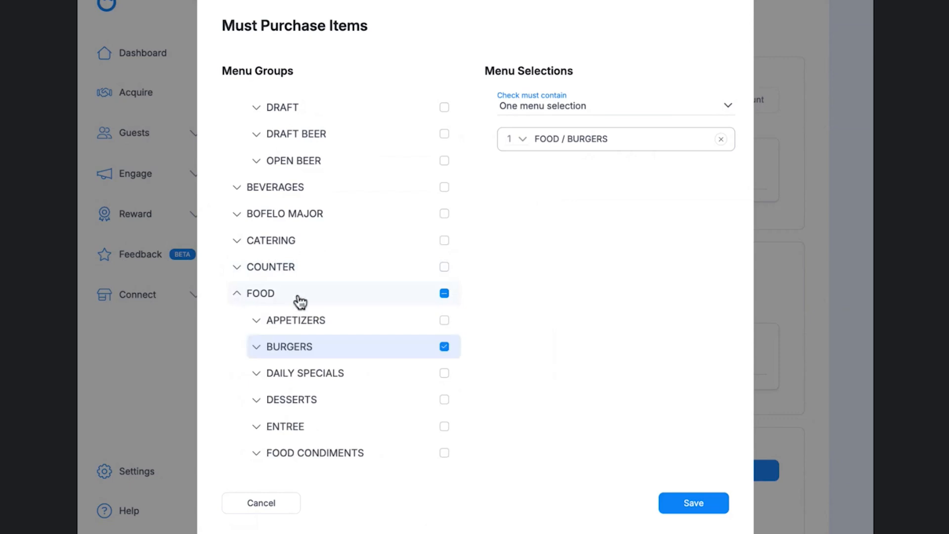
pyautogui.scroll(-4, 277, 272)
pyautogui.click(256, 220)
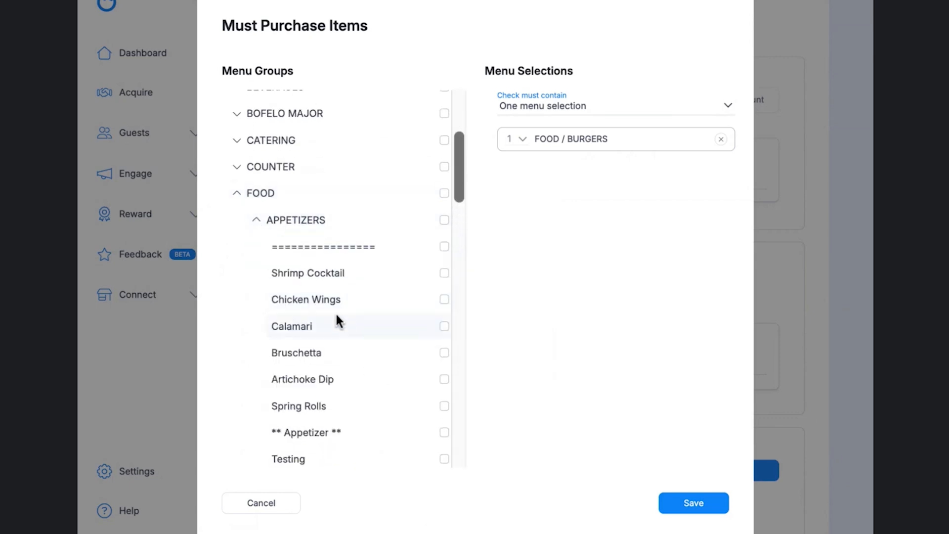
pyautogui.click(256, 220)
pyautogui.click(256, 246)
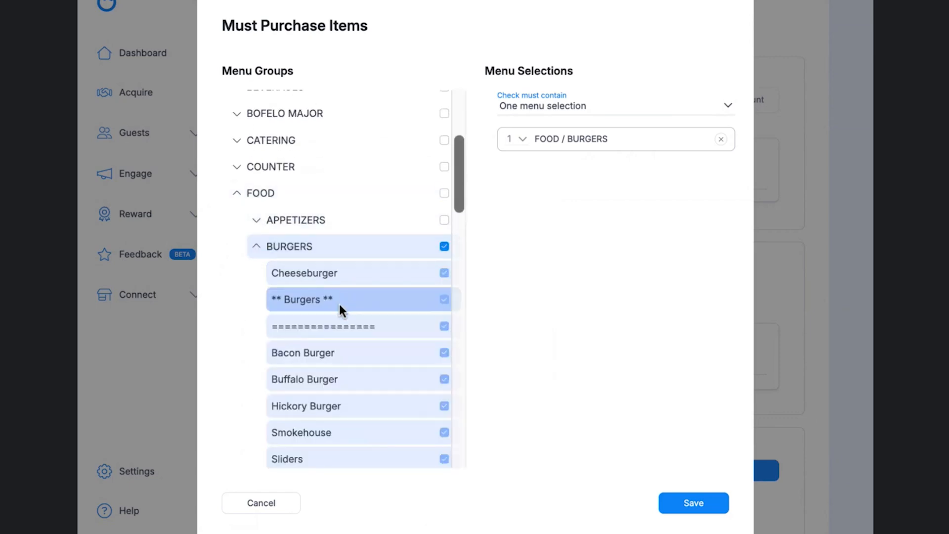
pyautogui.scroll(-2, 321, 375)
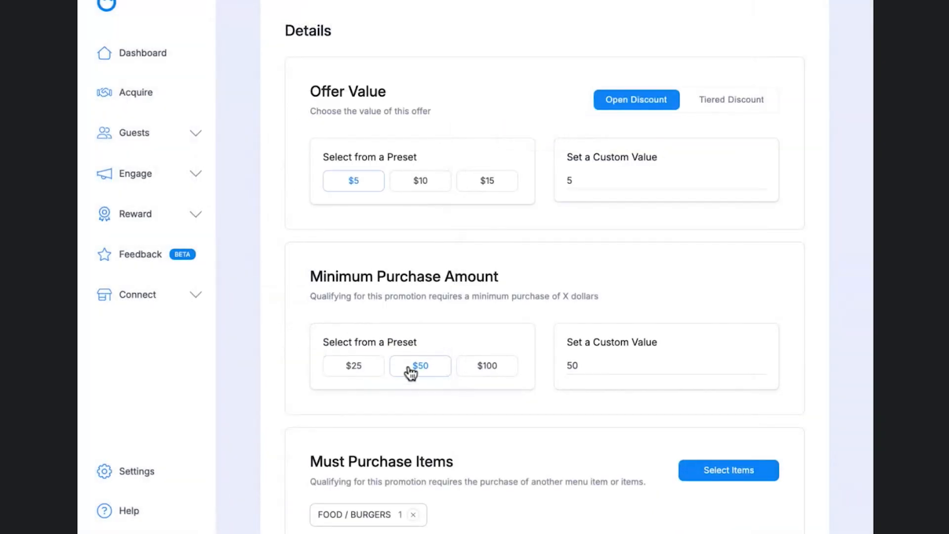
# Continue to the offer's restrictions and review the total redemption limit per coupon.
pyautogui.scroll(3, 594, 235)
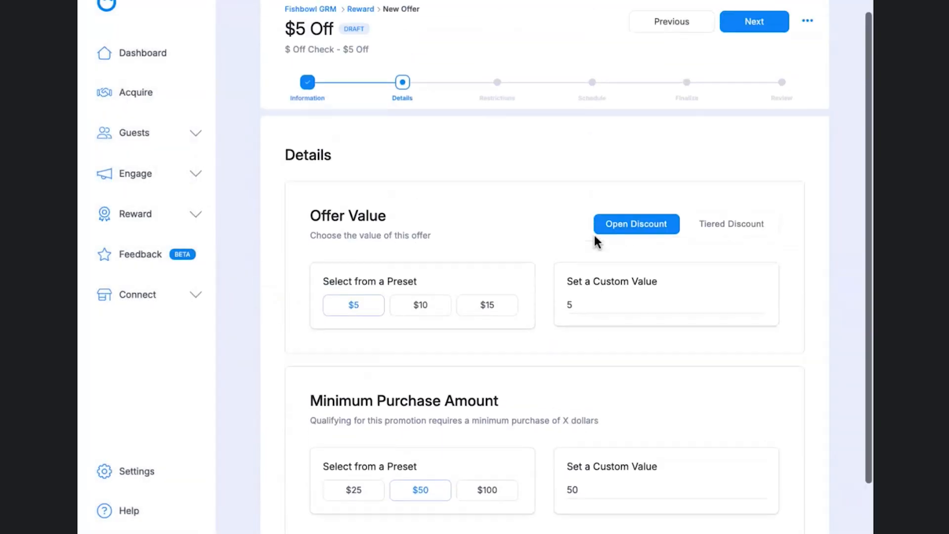
pyautogui.click(754, 75)
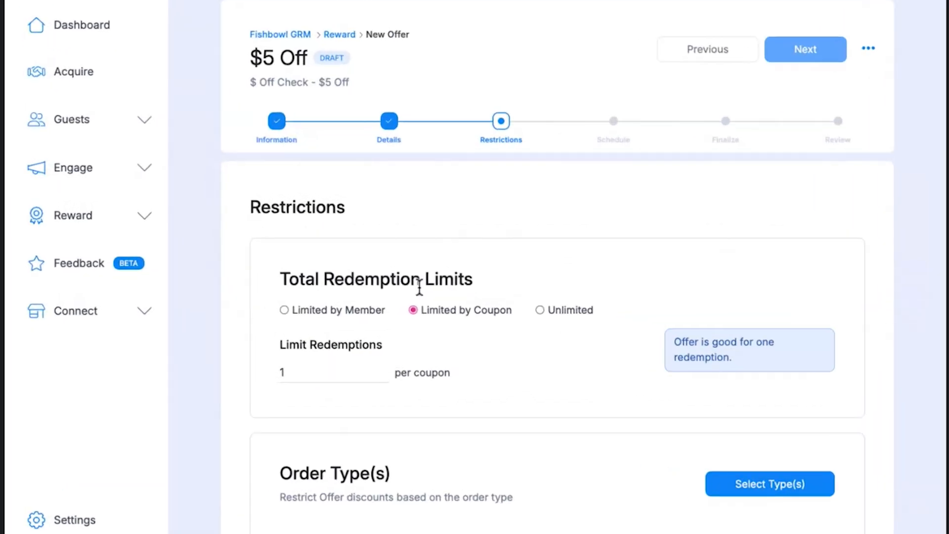
pyautogui.scroll(-2, 419, 285)
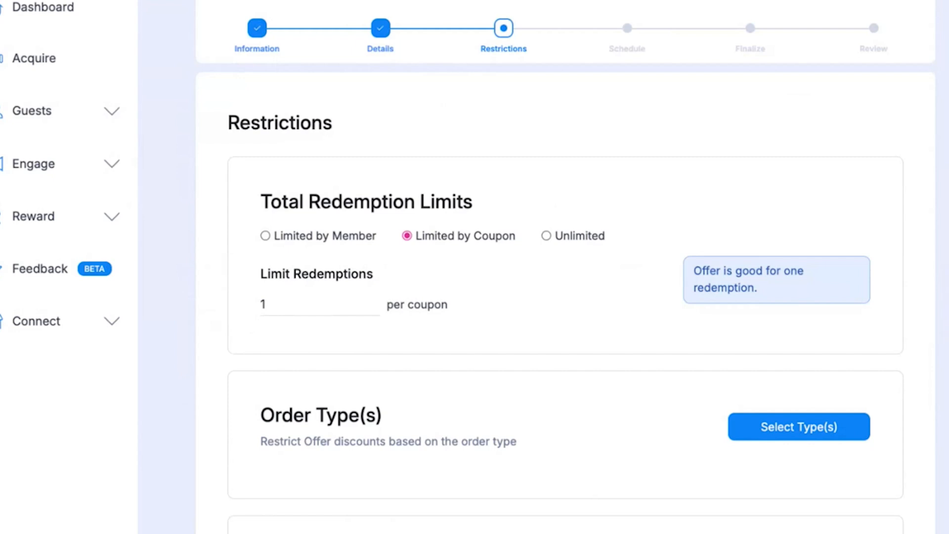
pyautogui.click(331, 303)
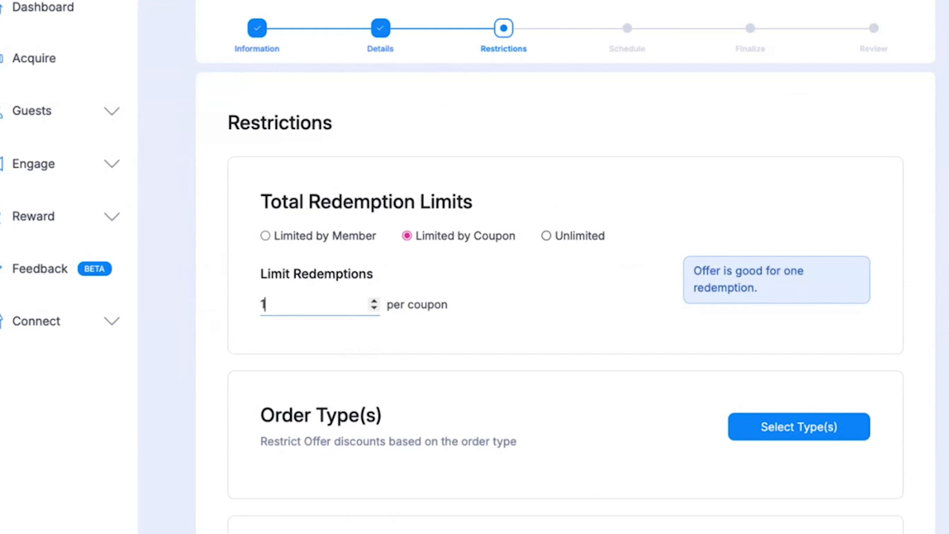
# Examine the available order types without selecting any, and review the remaining order mode and discount restrictions.
pyautogui.scroll(-5, 548, 284)
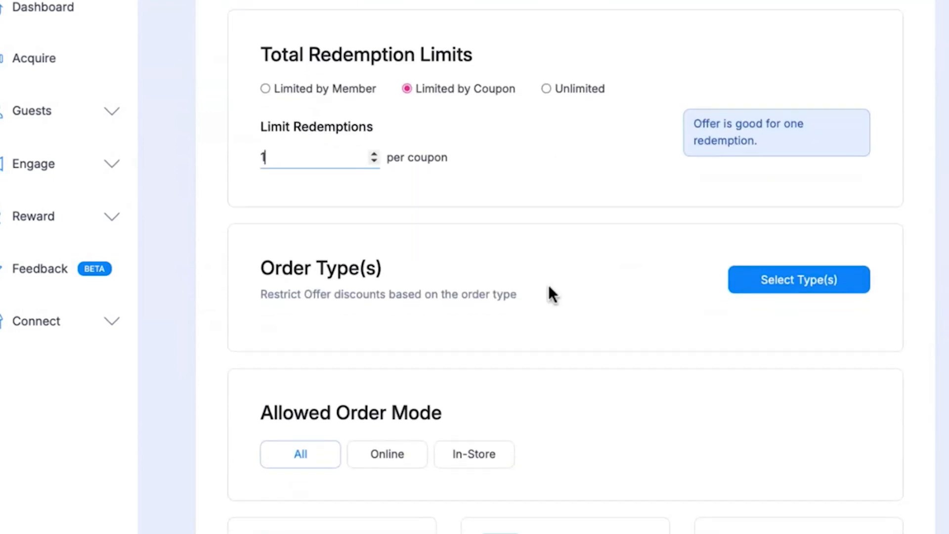
pyautogui.click(778, 240)
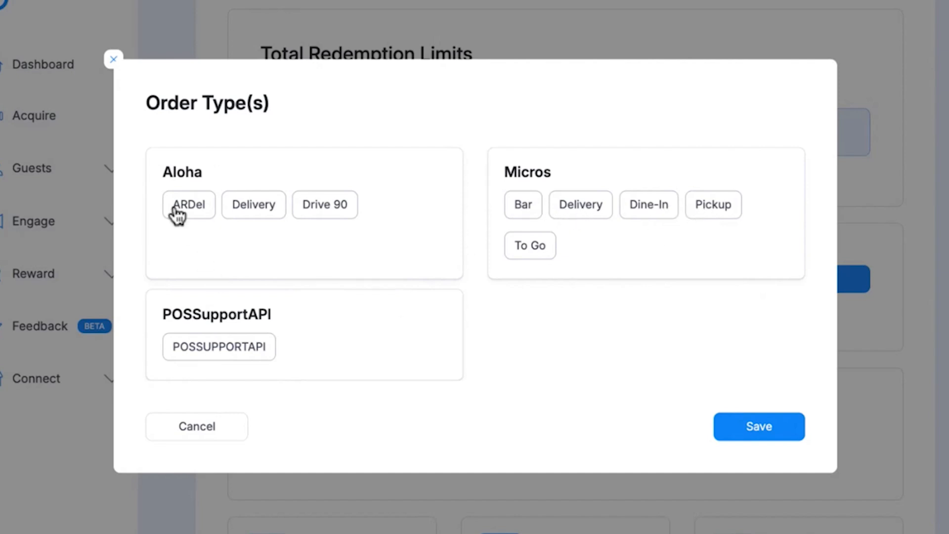
pyautogui.click(113, 59)
pyautogui.scroll(-3, 494, 291)
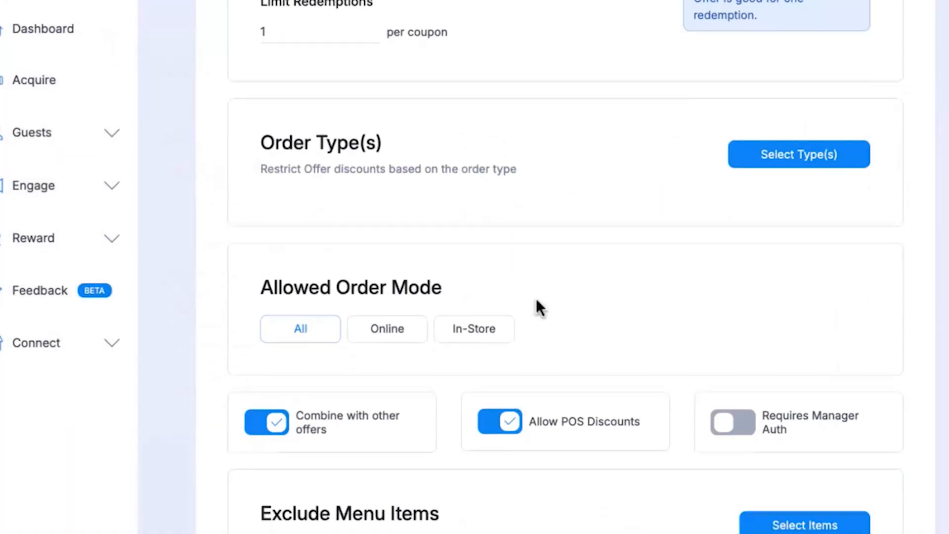
pyautogui.scroll(-1, 536, 298)
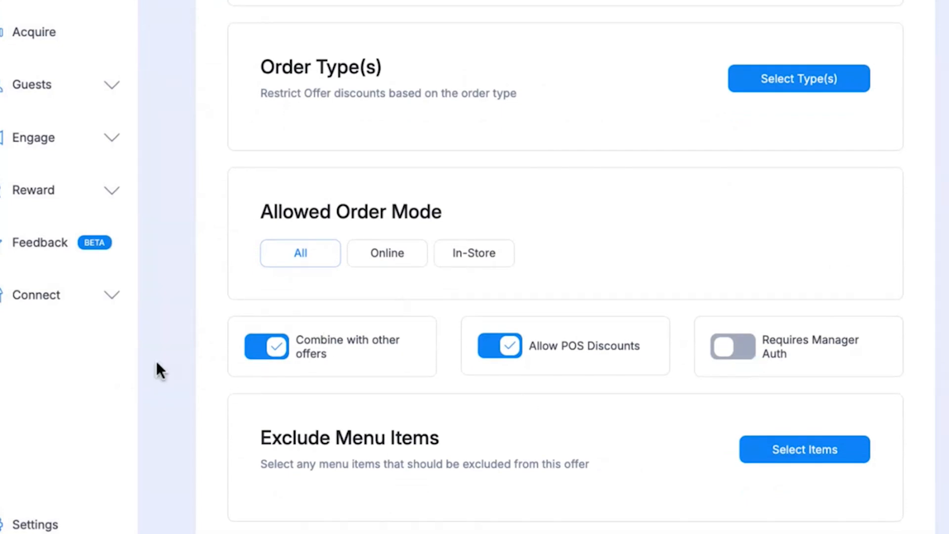
# Turn off combining with other offers, and review the POS discount and manager authorization restrictions.
pyautogui.scroll(1, 324, 351)
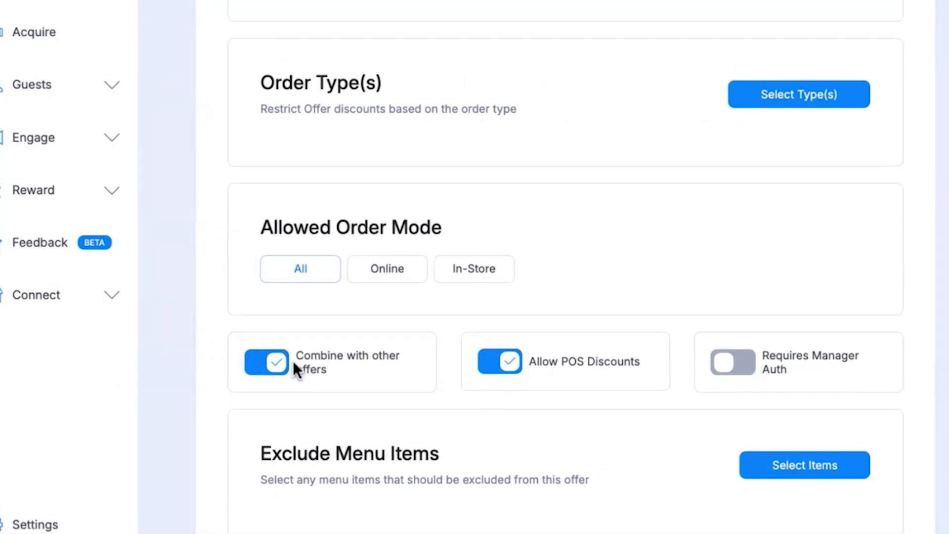
pyautogui.click(254, 368)
pyautogui.scroll(-1, 316, 361)
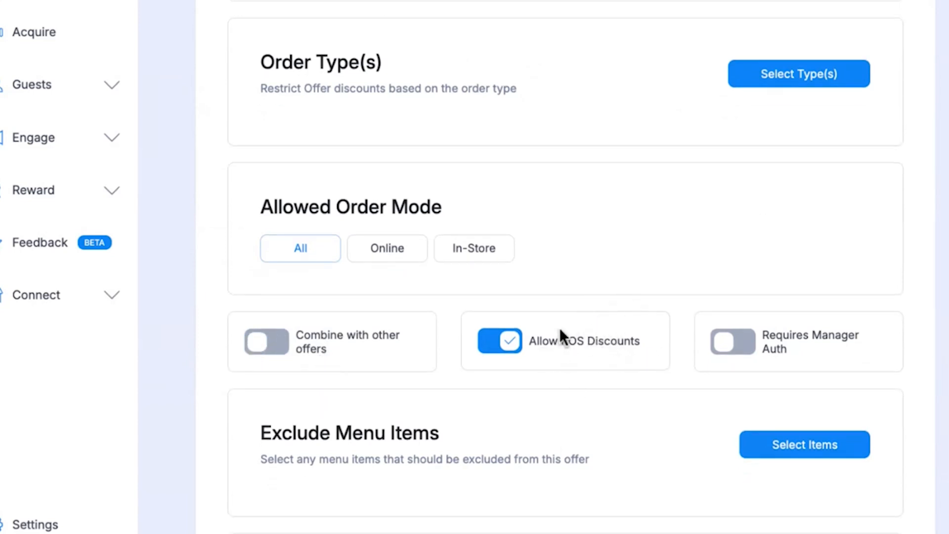
pyautogui.scroll(1, 565, 329)
pyautogui.scroll(-1, 540, 344)
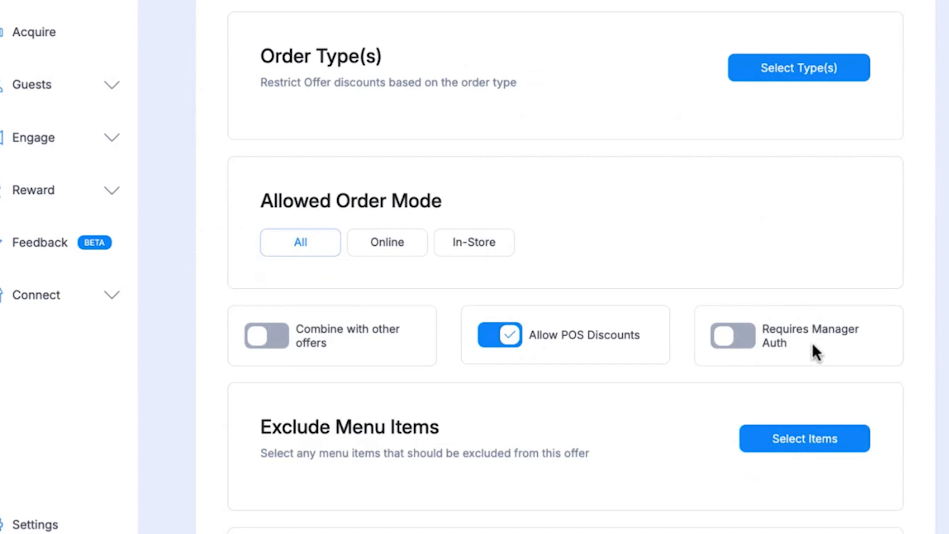
# Open the selection of menu items to exclude from the offer and choose the BEER, WINE and LIQUOR groups.
pyautogui.scroll(-2, 612, 433)
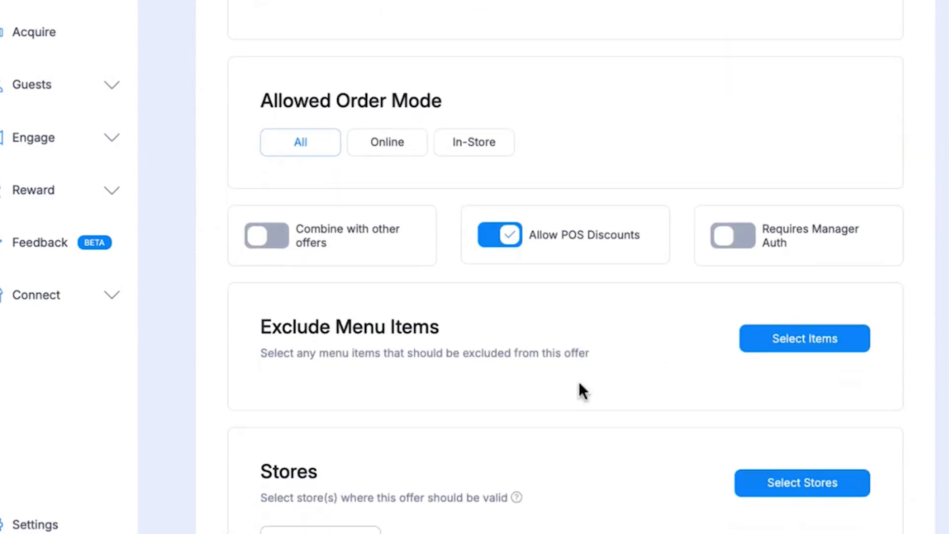
pyautogui.moveTo(270, 336); pyautogui.dragTo(426, 332)
pyautogui.click(425, 333)
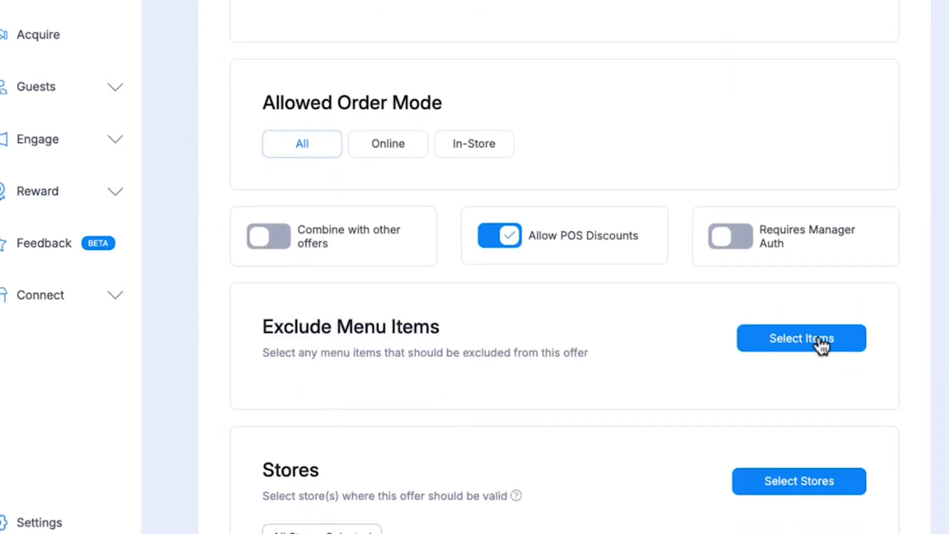
pyautogui.click(823, 345)
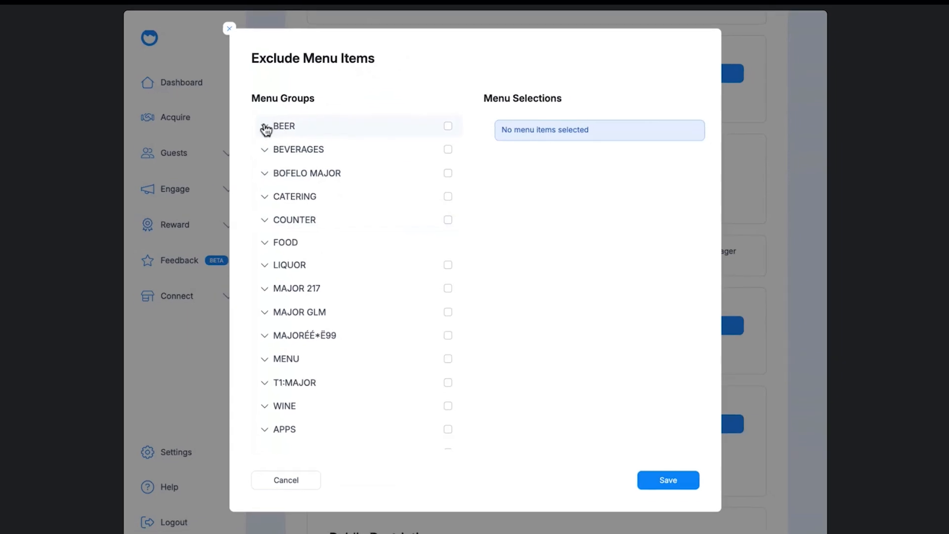
pyautogui.click(449, 134)
pyautogui.scroll(-1, 420, 311)
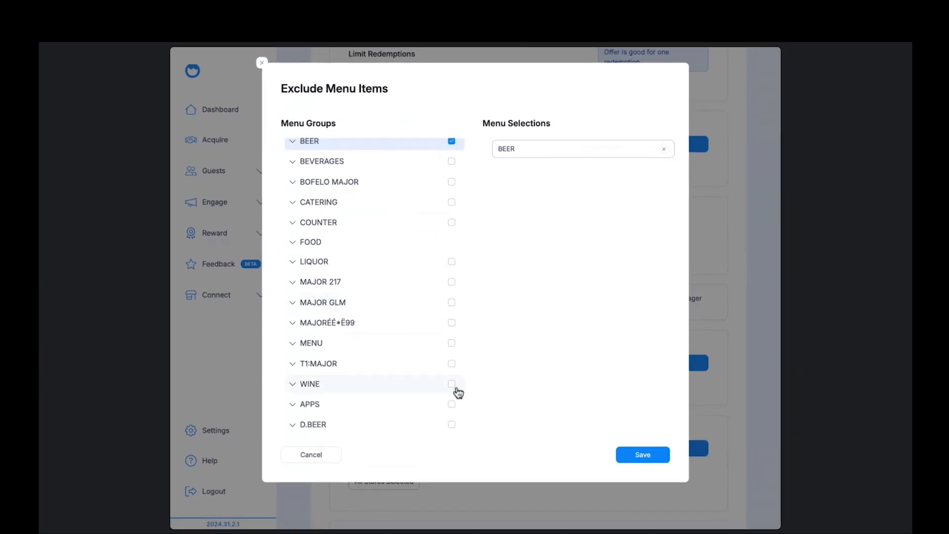
pyautogui.click(449, 393)
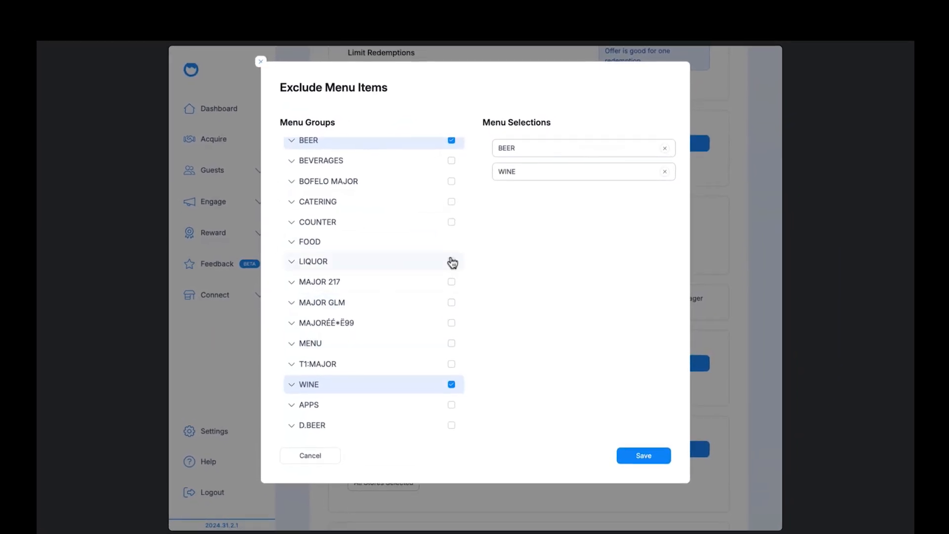
pyautogui.click(451, 261)
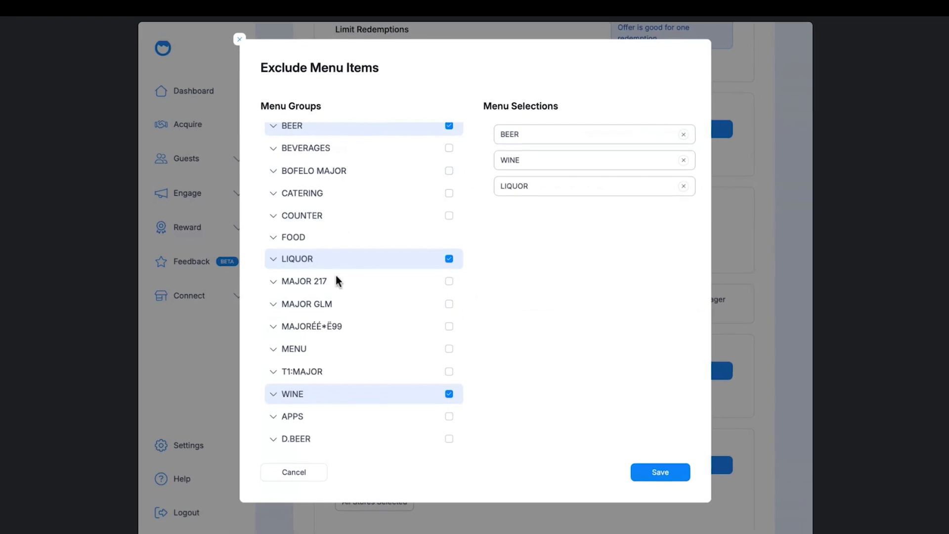
# Add the D.BEER and I.BEER groups to the excluded menu items and save the selection.
pyautogui.scroll(-2, 346, 297)
pyautogui.click(448, 359)
pyautogui.scroll(-2, 447, 386)
pyautogui.click(446, 403)
pyautogui.scroll(-5, 382, 403)
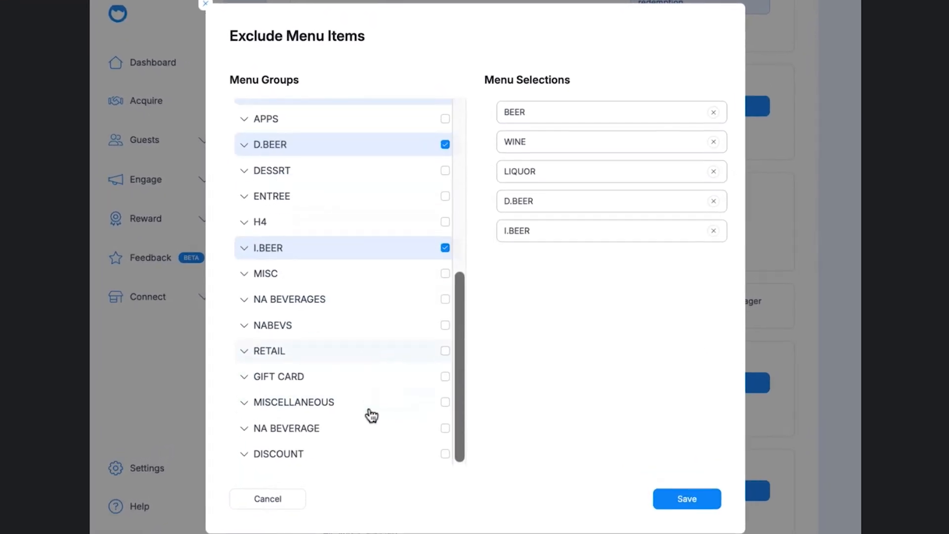
pyautogui.click(243, 326)
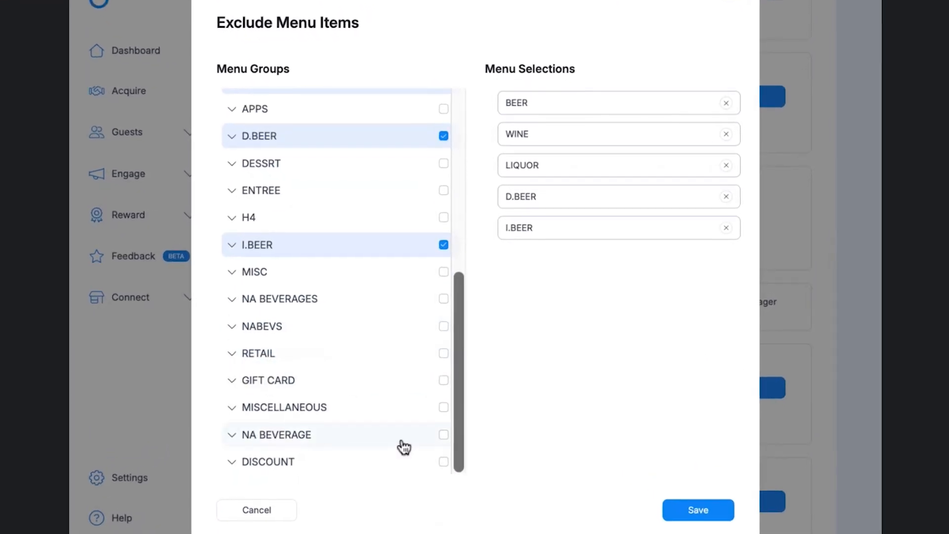
pyautogui.scroll(5, 341, 355)
pyautogui.scroll(2, 333, 359)
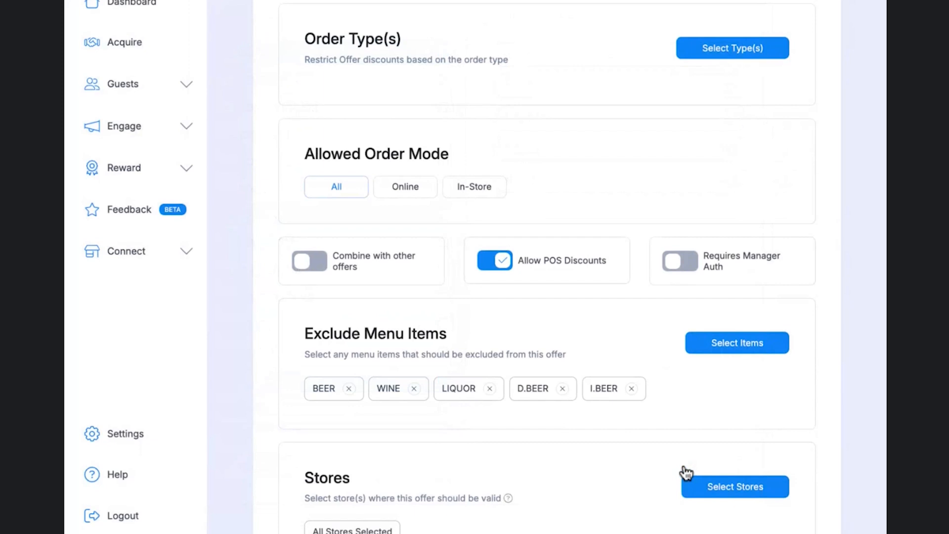
# Review the valid stores and public restrictions, and continue to the offer's schedule.
pyautogui.scroll(-1, 686, 473)
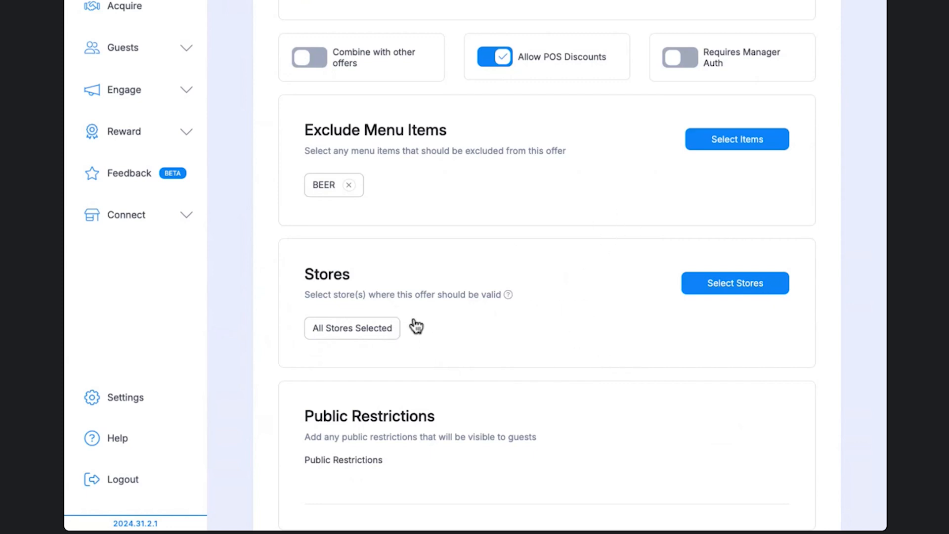
pyautogui.scroll(-2, 538, 301)
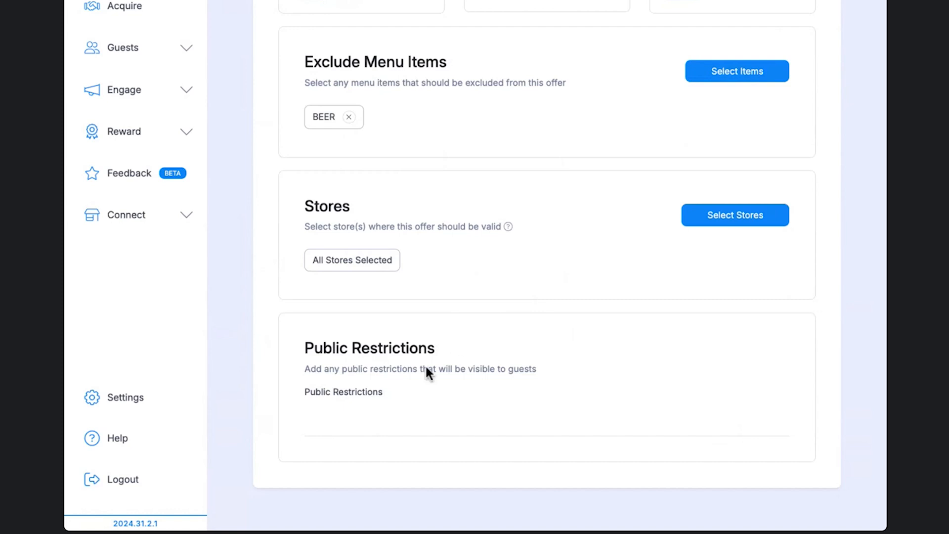
pyautogui.scroll(10, 561, 237)
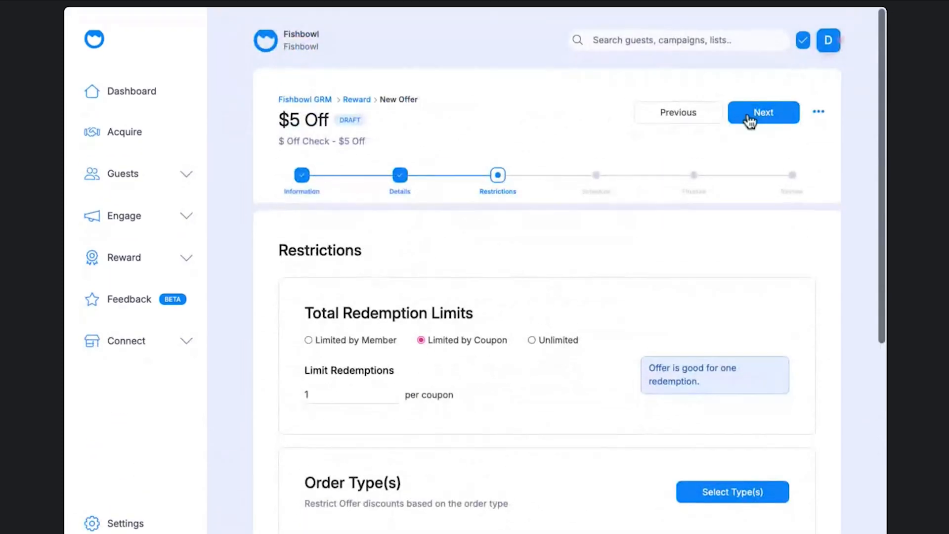
pyautogui.click(749, 119)
# Examine the calendar for a specific offer start date, leaving the start at When Published.
pyautogui.scroll(-2, 547, 326)
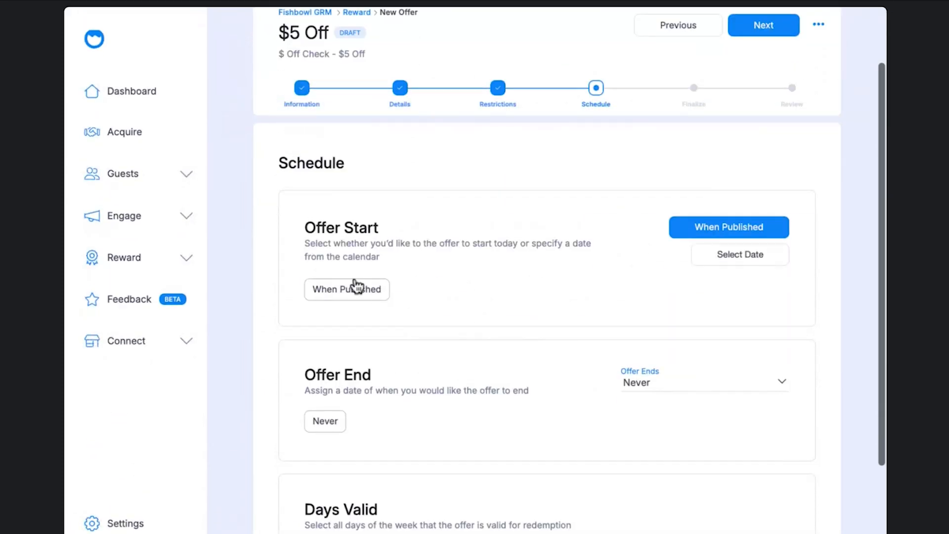
pyautogui.click(724, 262)
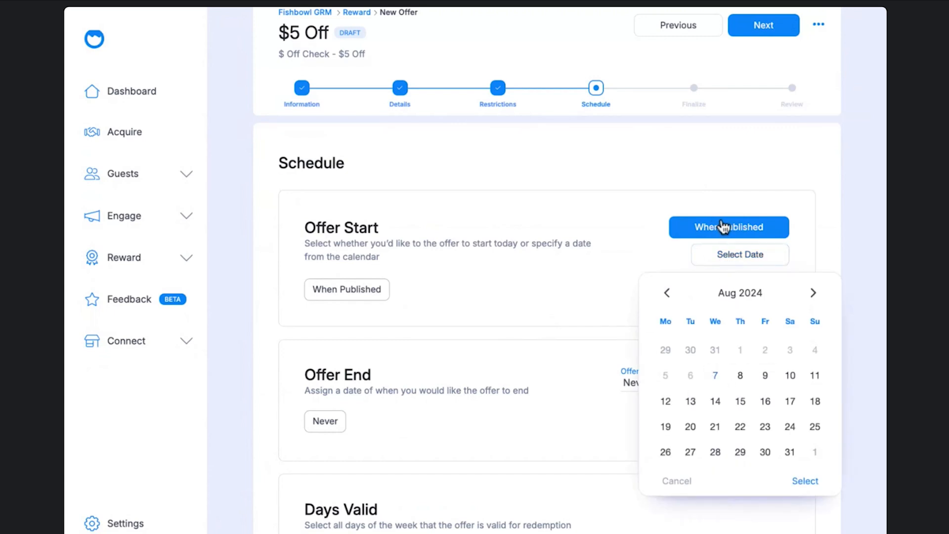
pyautogui.click(727, 247)
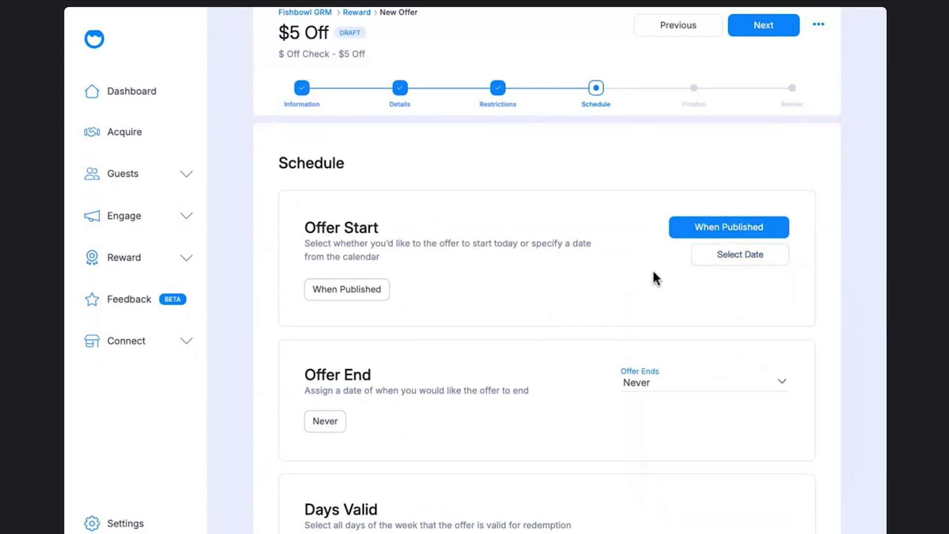
# Try to end the offer on a specific date, picking August 21, 2024.
pyautogui.scroll(-5, 553, 329)
pyautogui.click(652, 217)
pyautogui.click(642, 238)
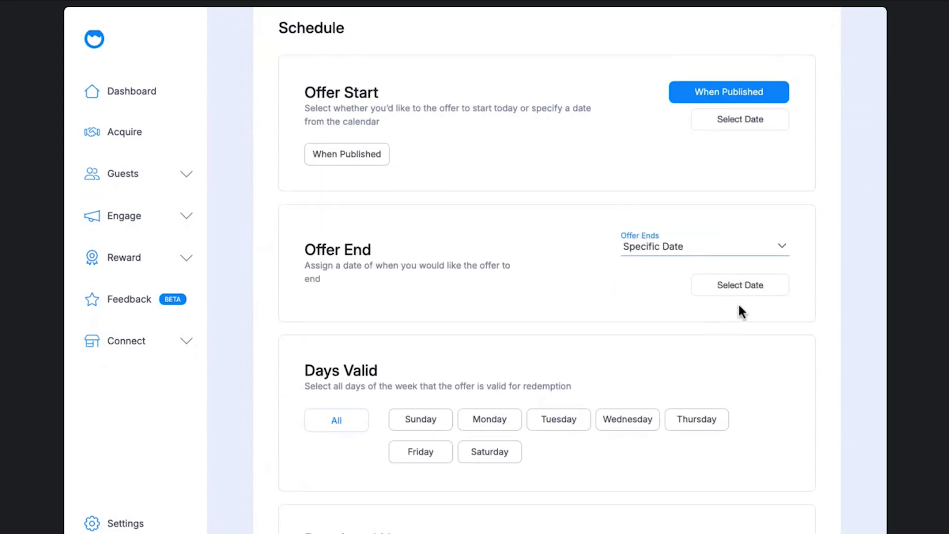
pyautogui.click(736, 287)
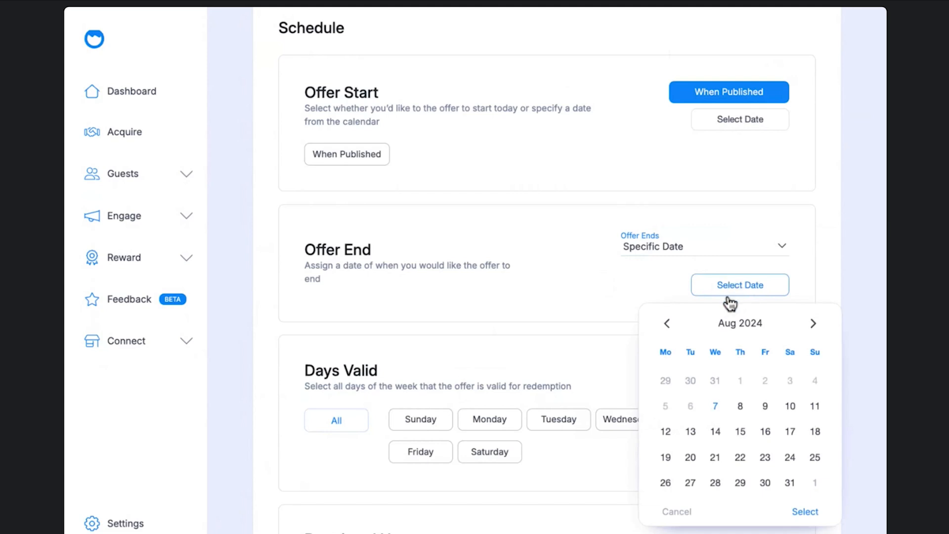
pyautogui.scroll(-1, 724, 304)
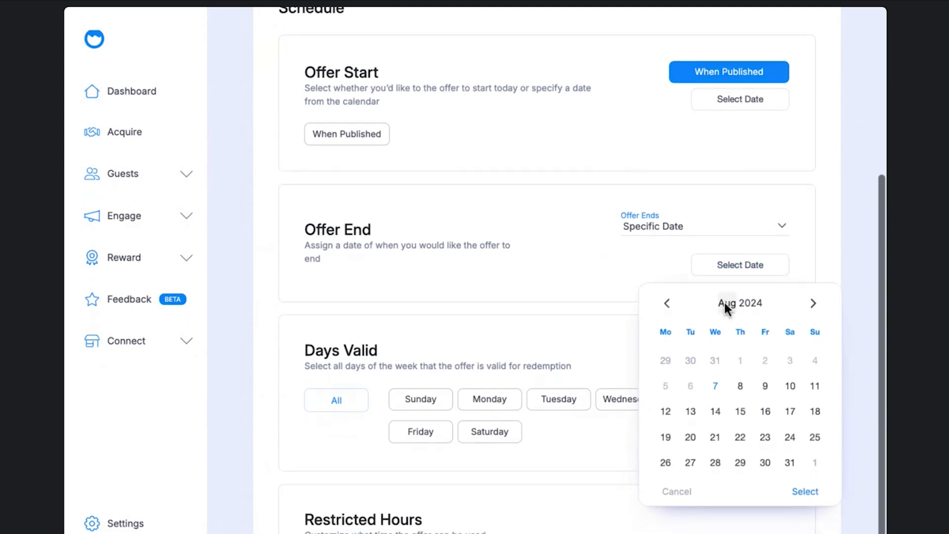
pyautogui.click(717, 435)
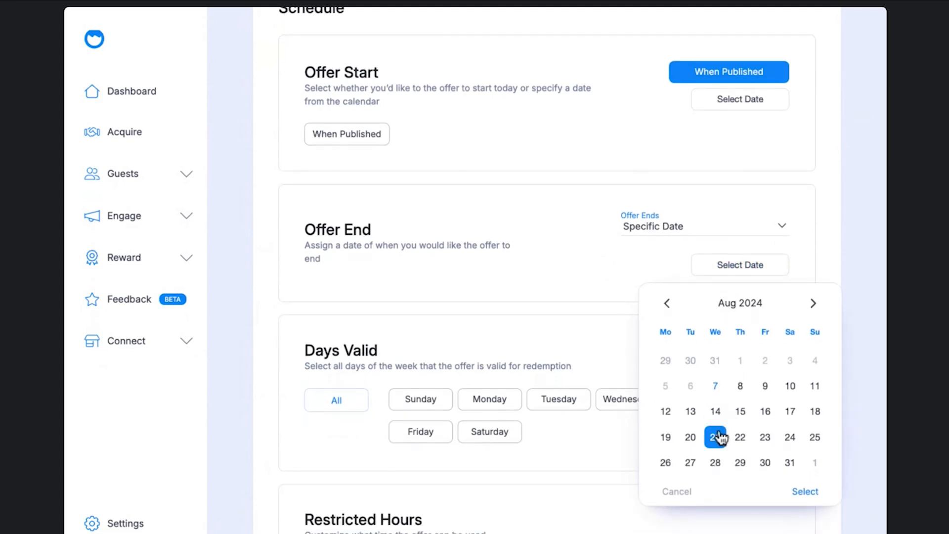
# Set the offer to end on a rolling basis, 2 weeks after the offer starts.
pyautogui.click(749, 232)
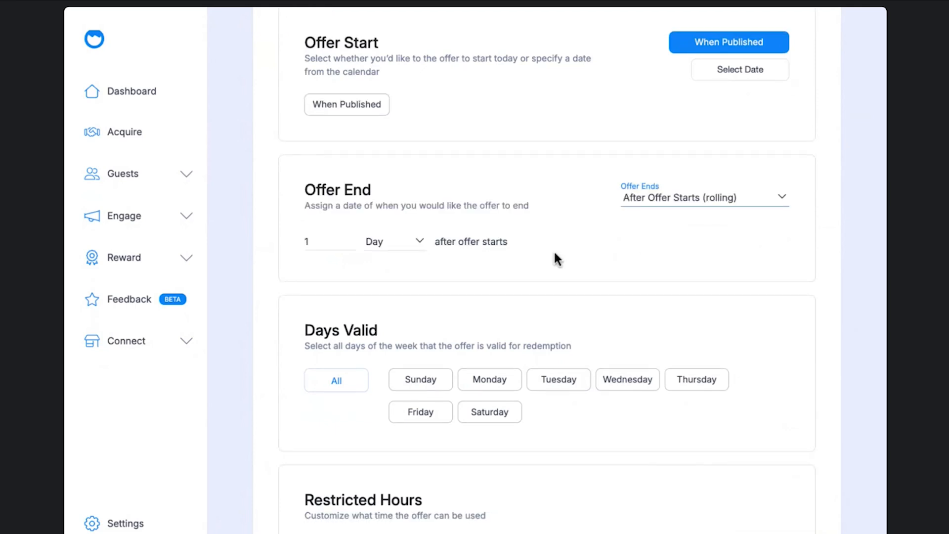
pyautogui.click(331, 241)
pyautogui.click(307, 242)
pyautogui.write('2')
pyautogui.scroll(-1, 445, 262)
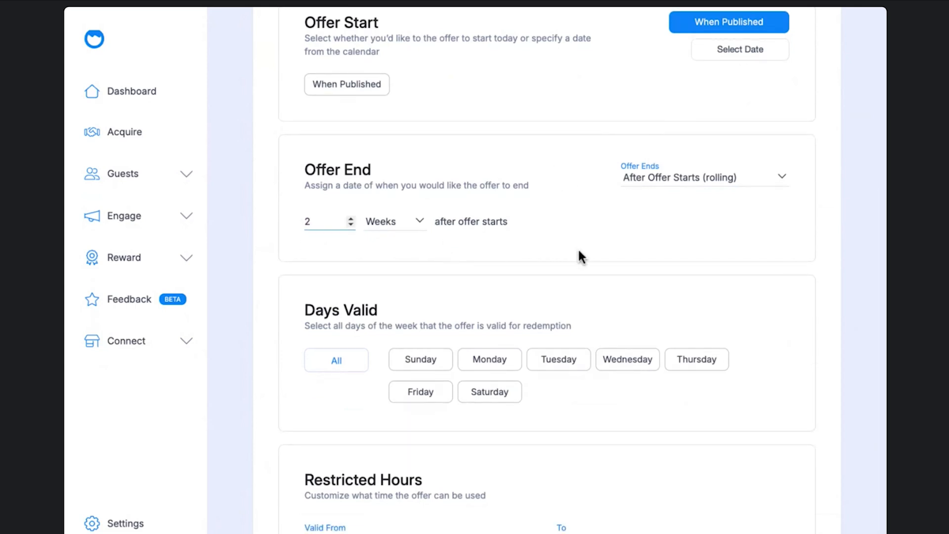
# Try limiting the valid days to Monday and Tuesday, and clear both days again.
pyautogui.scroll(-3, 581, 257)
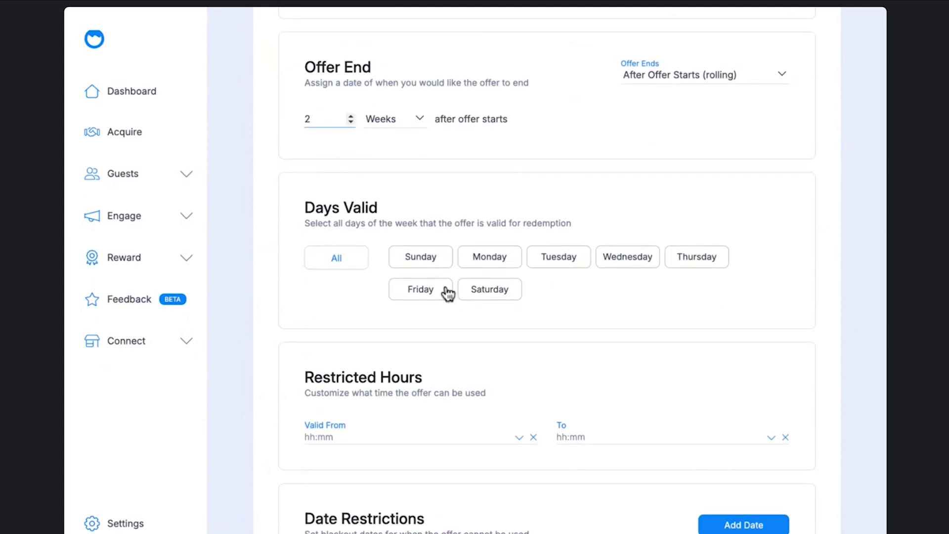
pyautogui.click(503, 258)
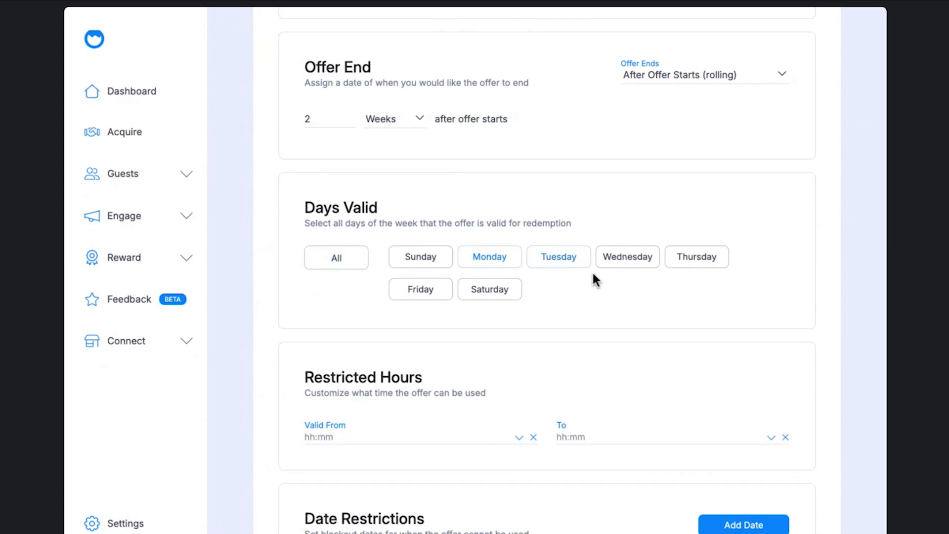
pyautogui.click(566, 254)
pyautogui.click(493, 265)
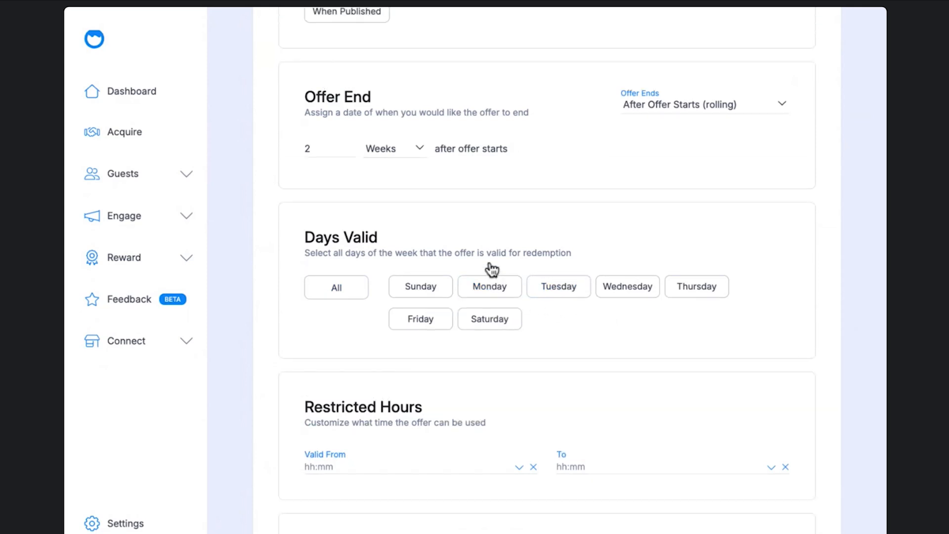
pyautogui.scroll(-1, 425, 331)
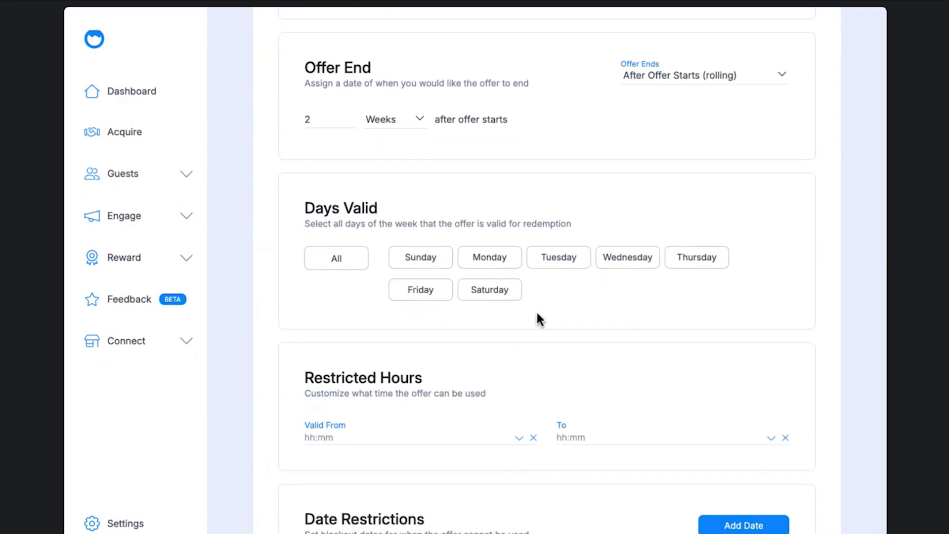
# Examine the available start times for the offer's restricted hours without choosing one.
pyautogui.click(429, 439)
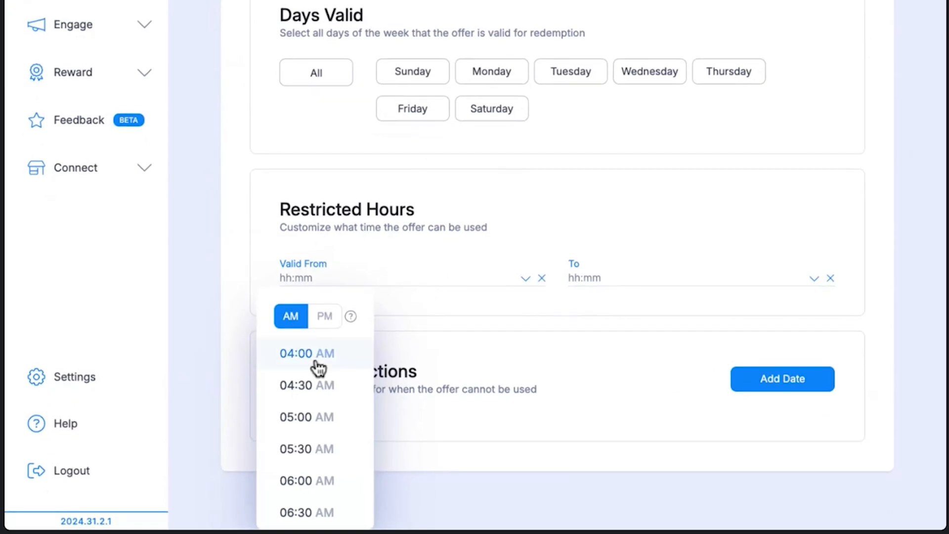
pyautogui.scroll(-1, 311, 392)
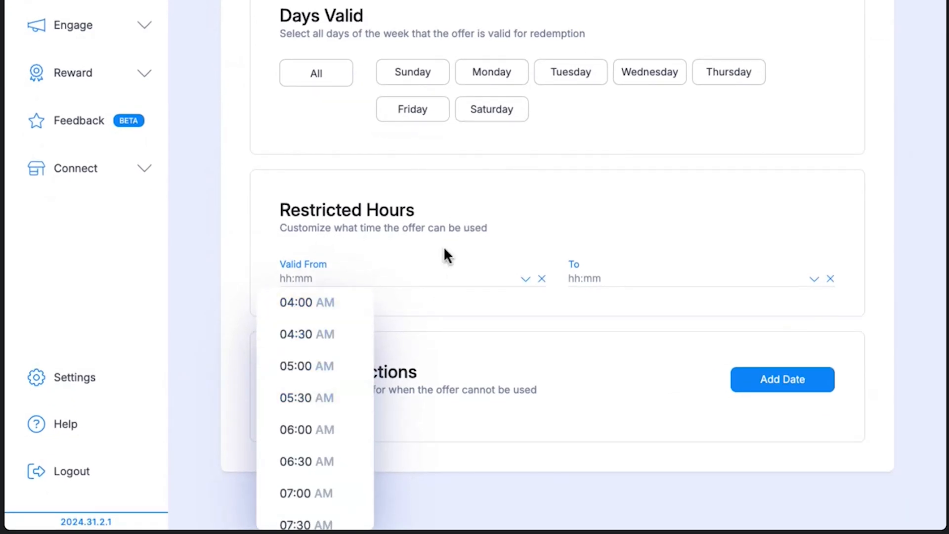
pyautogui.click(457, 190)
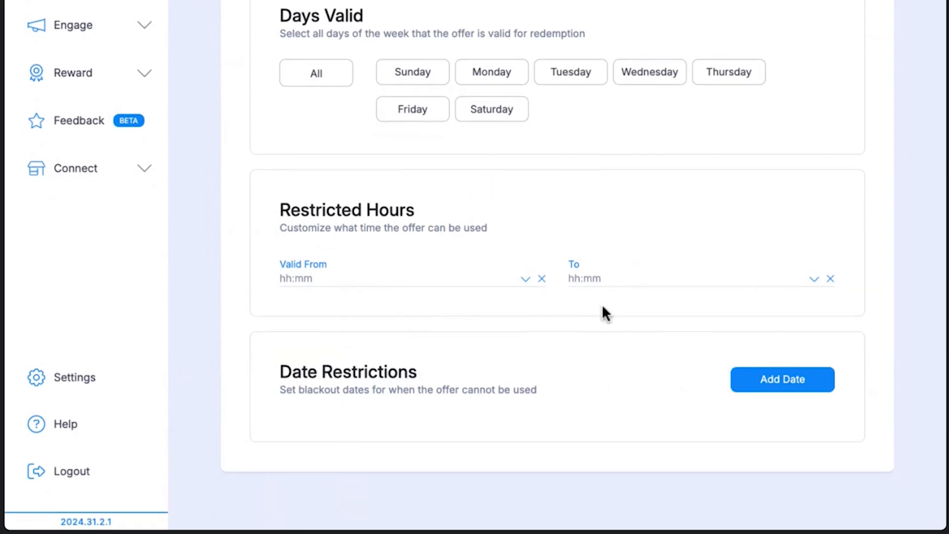
# Continue to finalizing the offer and enter WELCOME as the receipt text.
pyautogui.scroll(2, 579, 380)
pyautogui.scroll(10, 526, 74)
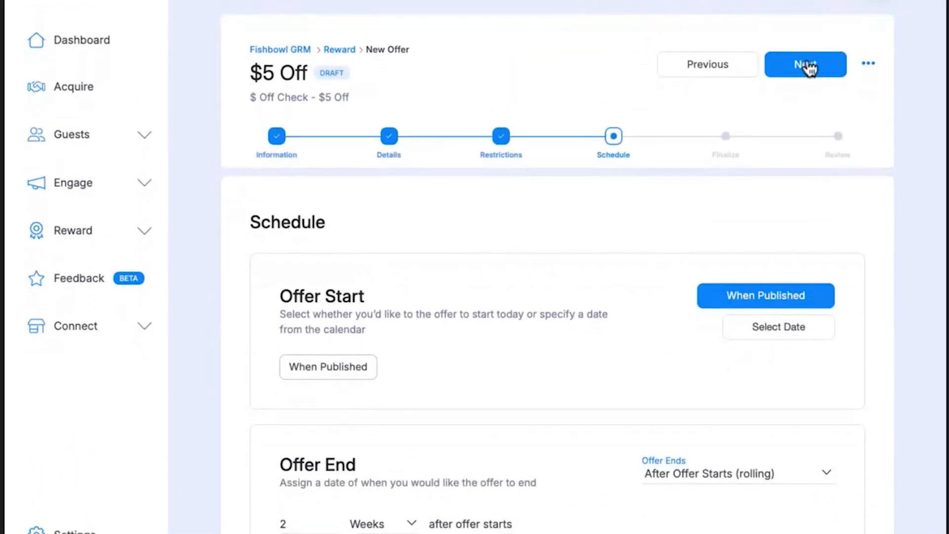
pyautogui.click(805, 66)
pyautogui.scroll(-3, 643, 259)
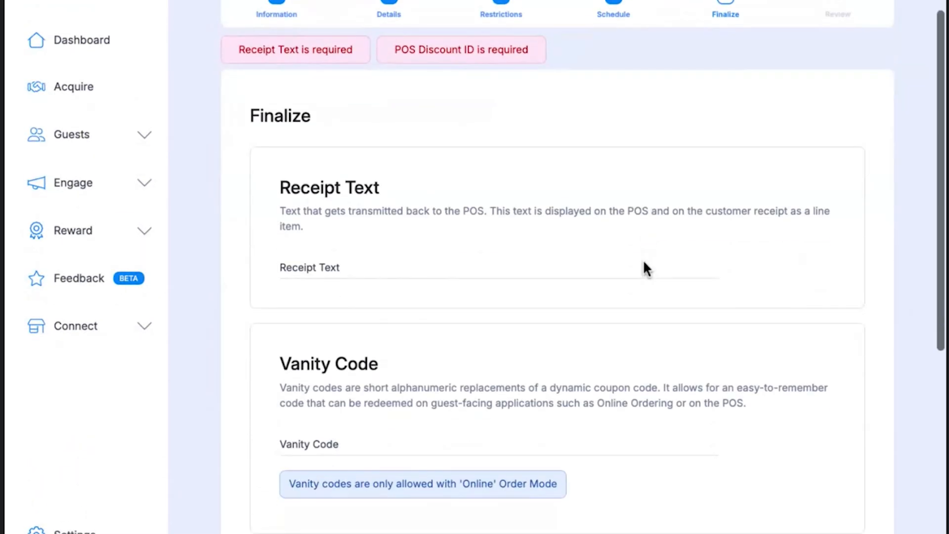
pyautogui.click(513, 271)
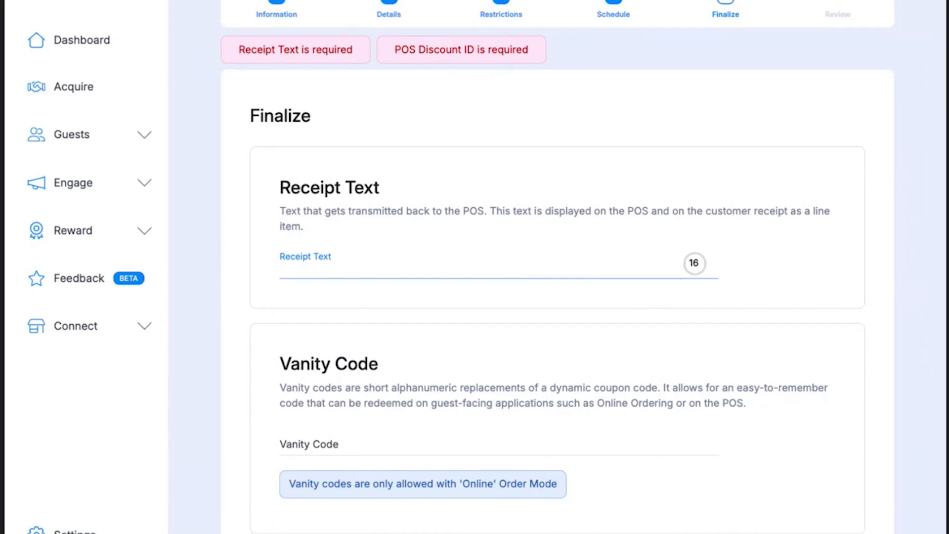
pyautogui.write('WELCOME')
# Review the vanity code and POS discount ID settings without entering a code.
pyautogui.scroll(-4, 445, 267)
pyautogui.click(407, 259)
pyautogui.scroll(-2, 454, 154)
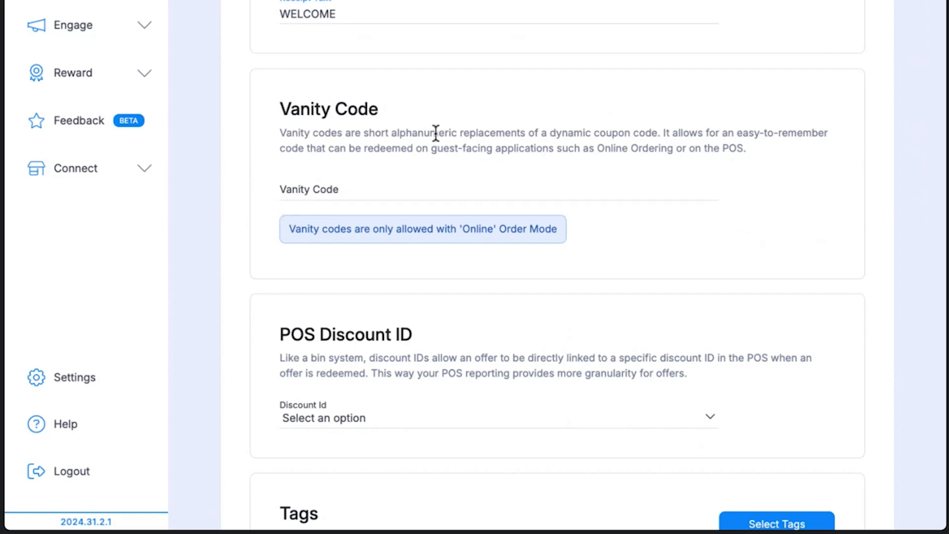
# Set the offer's POS discount ID to Aloha.
pyautogui.scroll(-1, 396, 134)
pyautogui.scroll(-1, 452, 74)
pyautogui.scroll(-2, 497, 23)
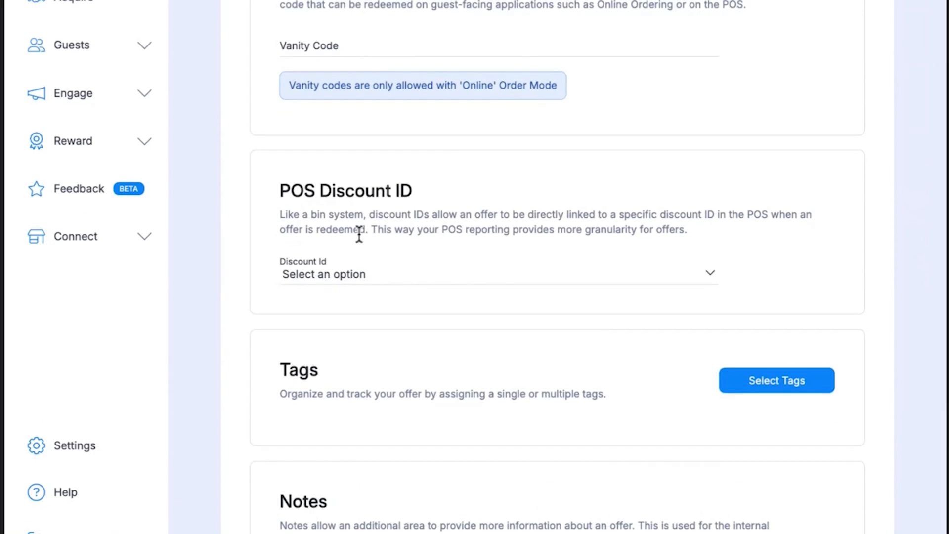
pyautogui.scroll(-1, 358, 235)
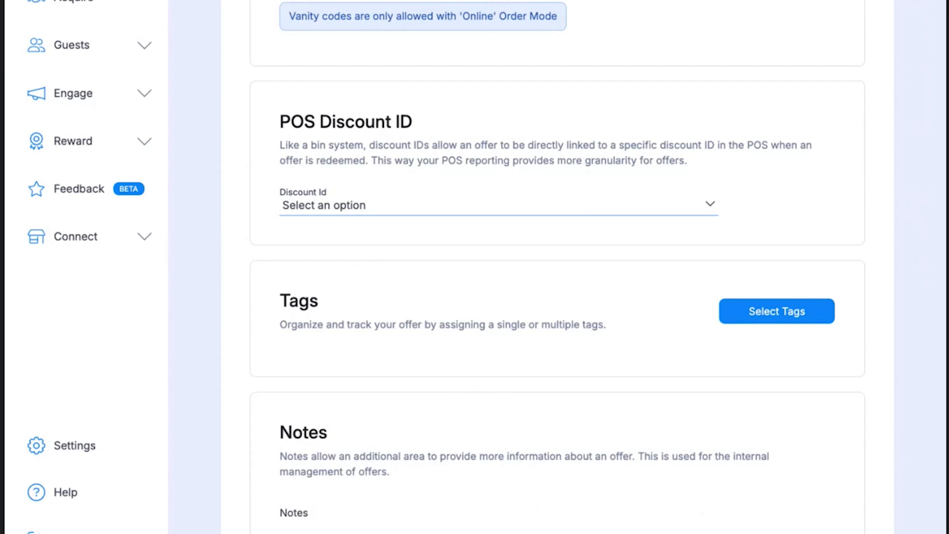
pyautogui.click(470, 183)
pyautogui.scroll(-1, 434, 171)
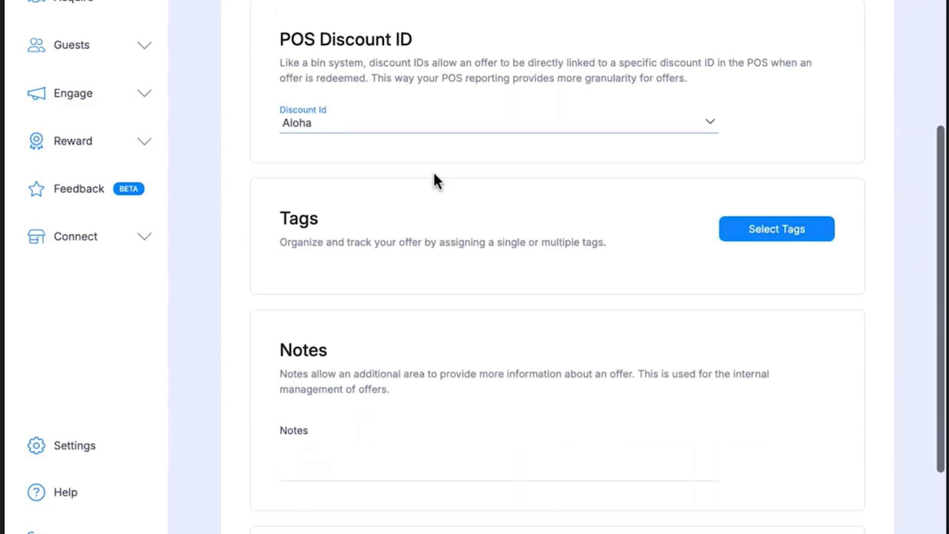
# View the tags available for the offer and close the selection without assigning any.
pyautogui.scroll(-1, 748, 127)
pyautogui.scroll(1, 751, 198)
pyautogui.click(755, 225)
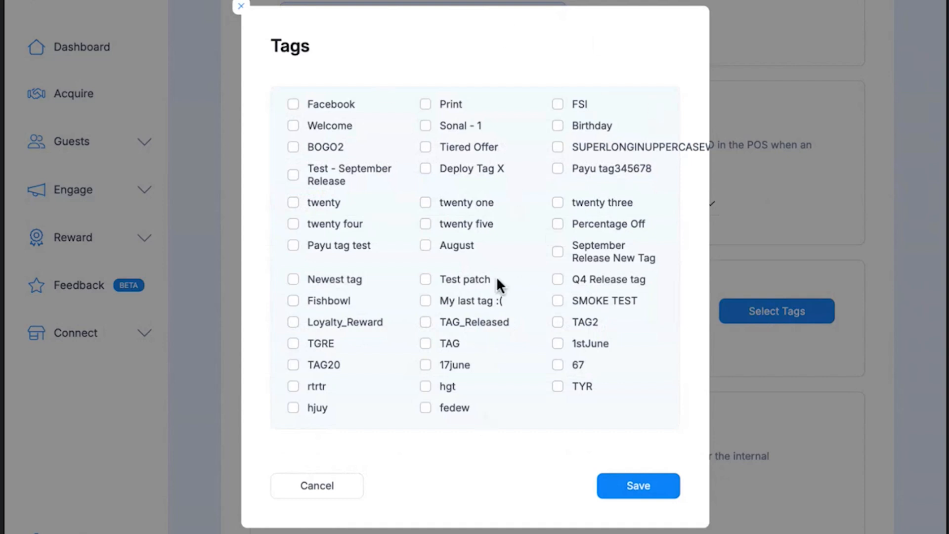
pyautogui.click(241, 6)
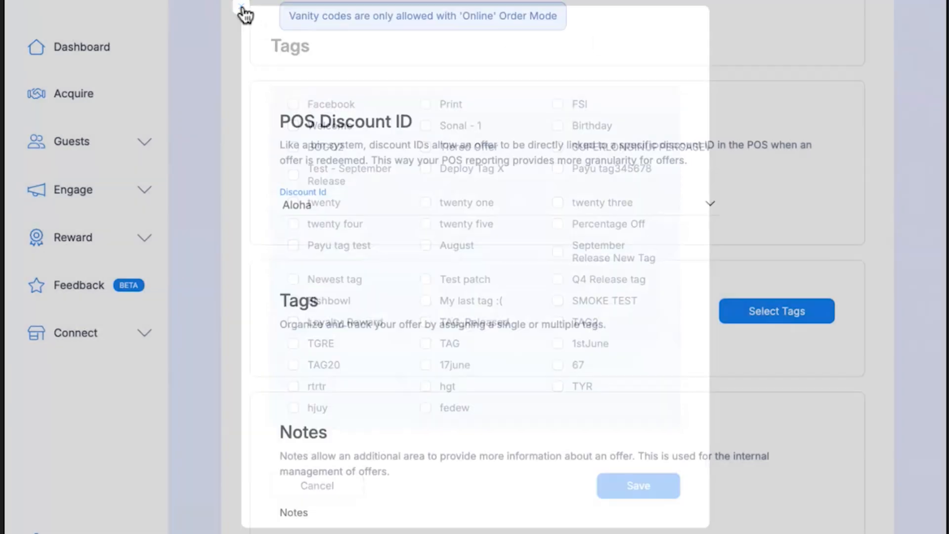
# Enter "Welcome Offer" as the offer's internal notes, leave the descriptions blank and continue to the review stage.
pyautogui.scroll(-3, 515, 267)
pyautogui.click(396, 399)
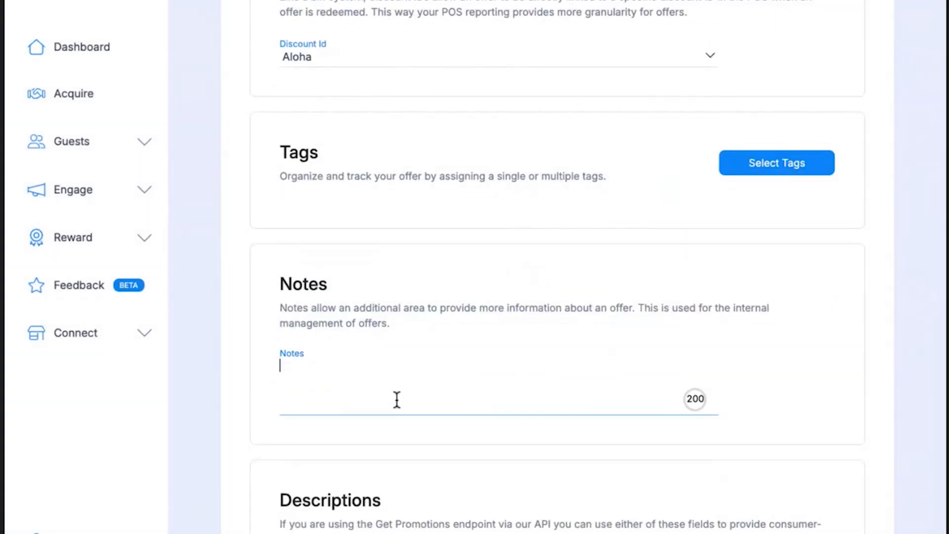
pyautogui.scroll(-1, 396, 398)
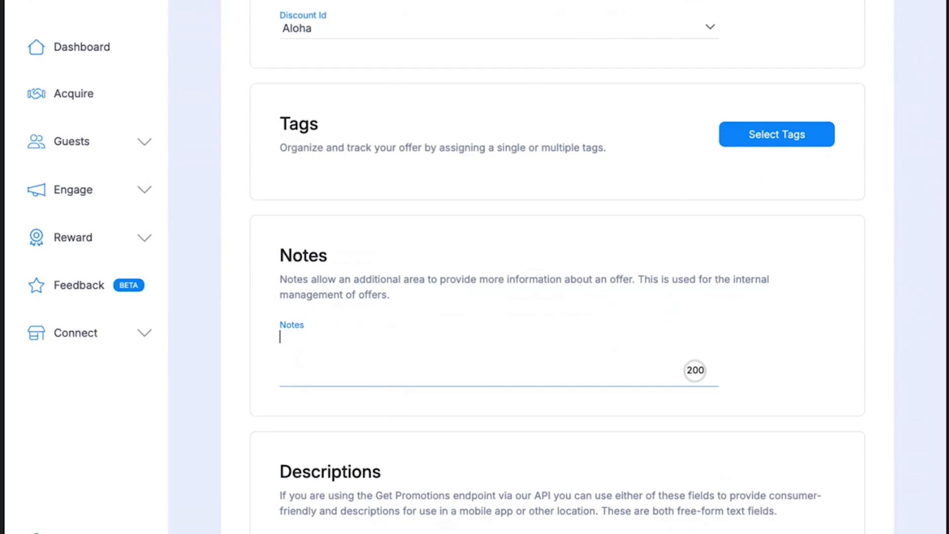
pyautogui.write('Welcome')
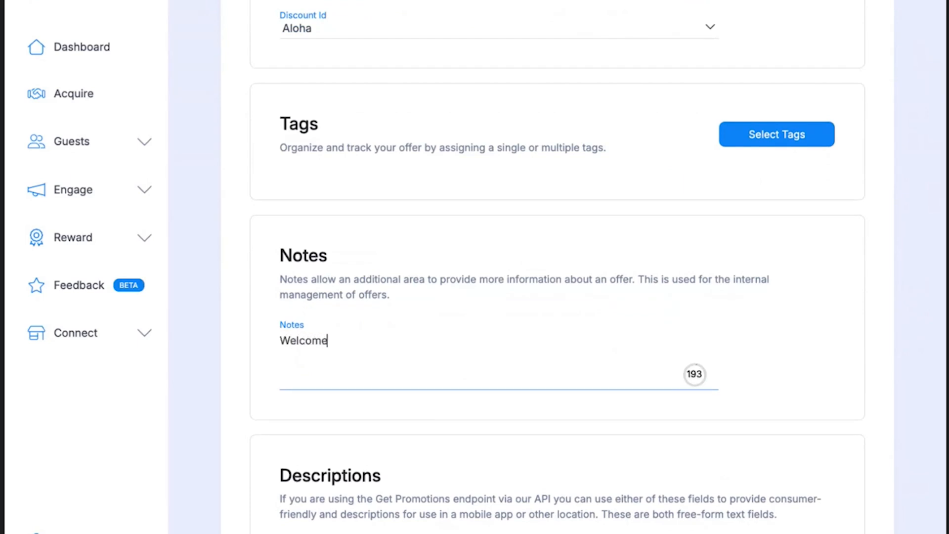
pyautogui.write(' Offer')
pyautogui.scroll(-8, 431, 488)
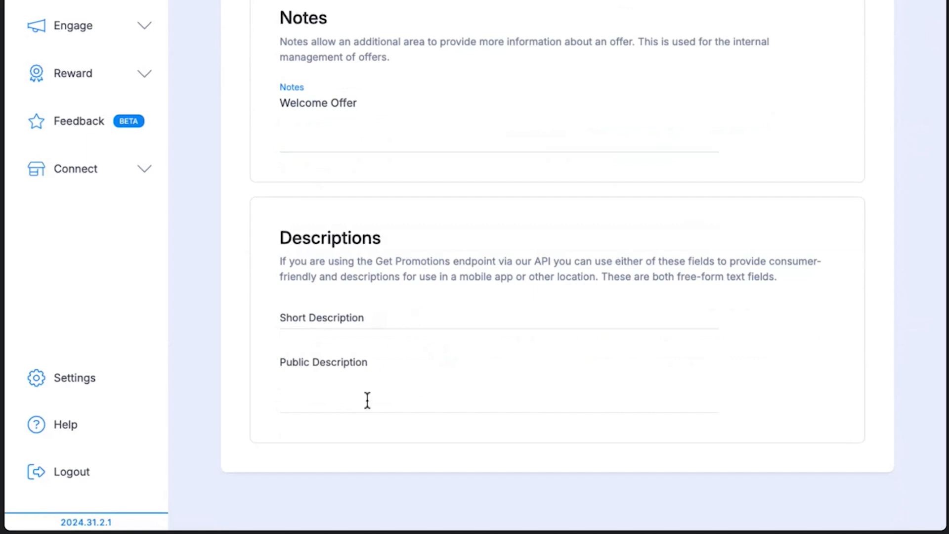
pyautogui.scroll(15, 421, 236)
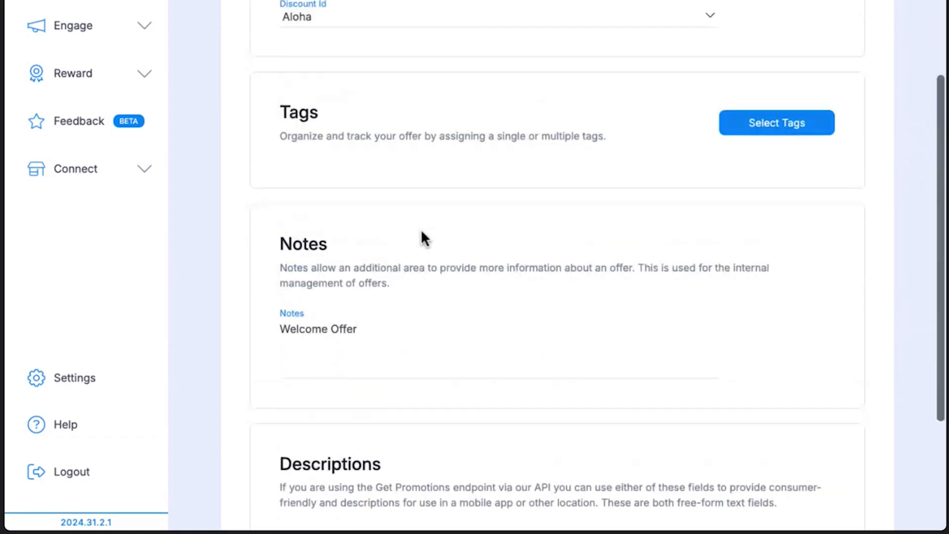
pyautogui.click(803, 74)
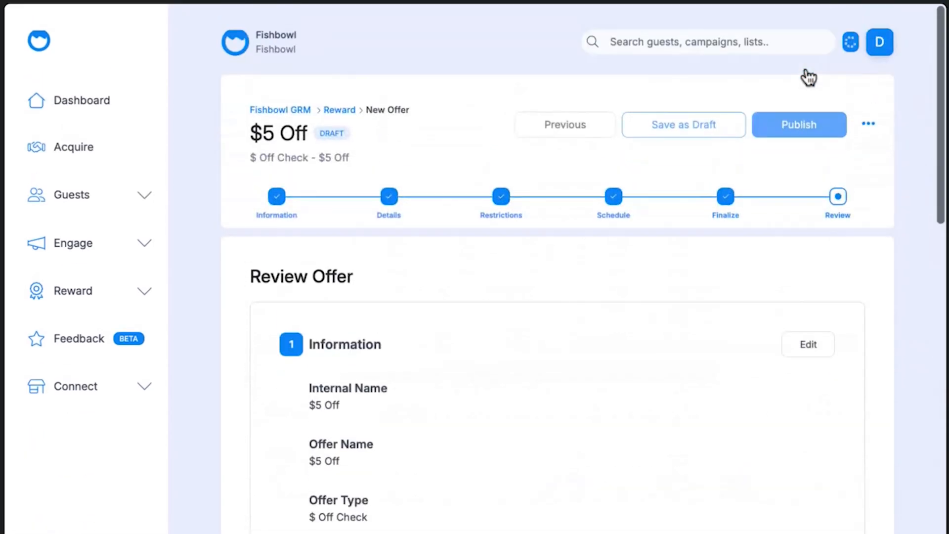
# Check the offer's information, details, restrictions, schedule and finalize settings in the review summary.
pyautogui.scroll(-1, 530, 424)
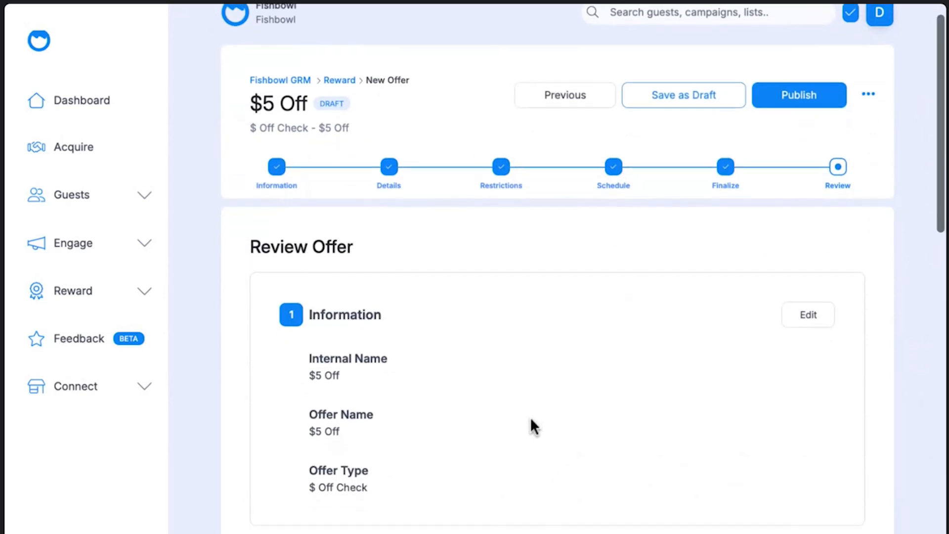
pyautogui.scroll(-3, 529, 424)
pyautogui.scroll(-15, 556, 277)
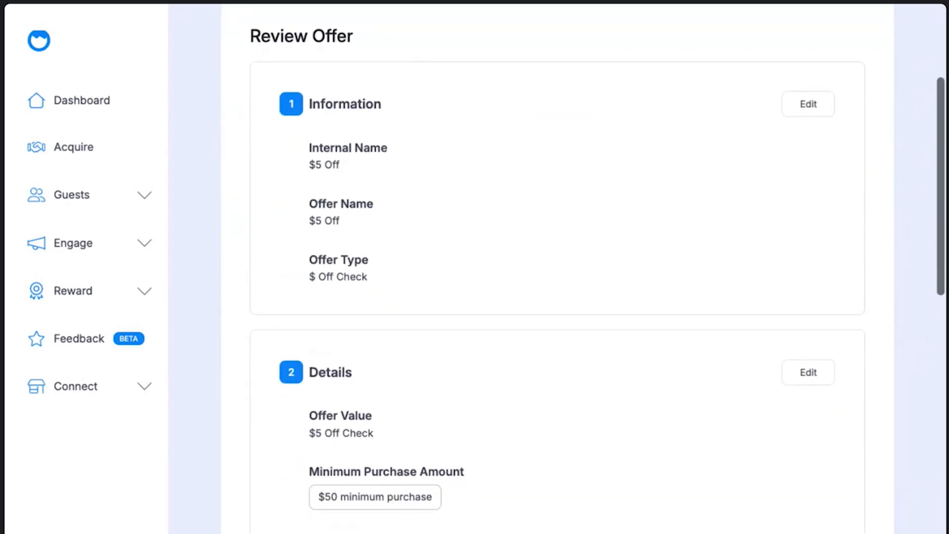
pyautogui.scroll(-10, 532, 176)
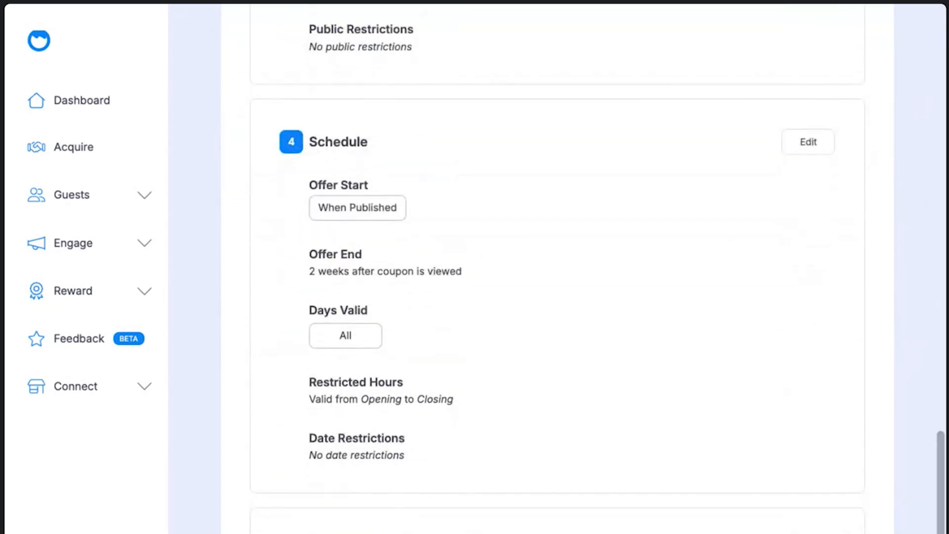
pyautogui.scroll(-2, 509, 148)
pyautogui.scroll(2, 508, 144)
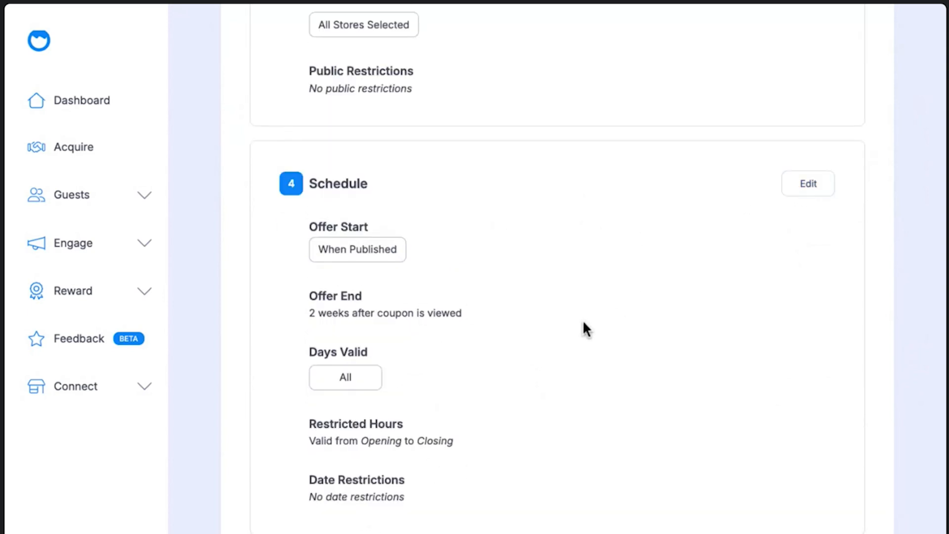
pyautogui.scroll(-7, 577, 321)
pyautogui.scroll(1, 577, 322)
pyautogui.scroll(20, 576, 314)
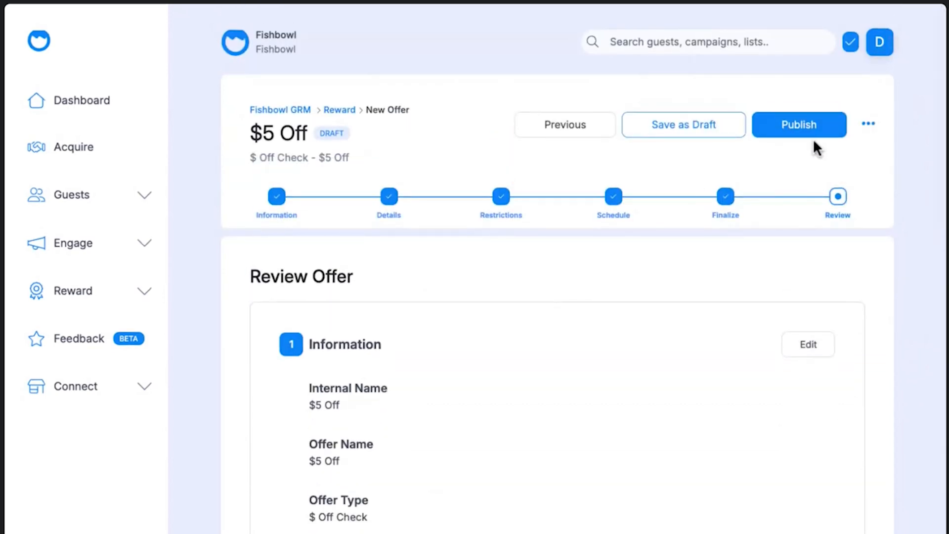
# Publish the $5 Off offer and confirm the publication.
pyautogui.click(793, 128)
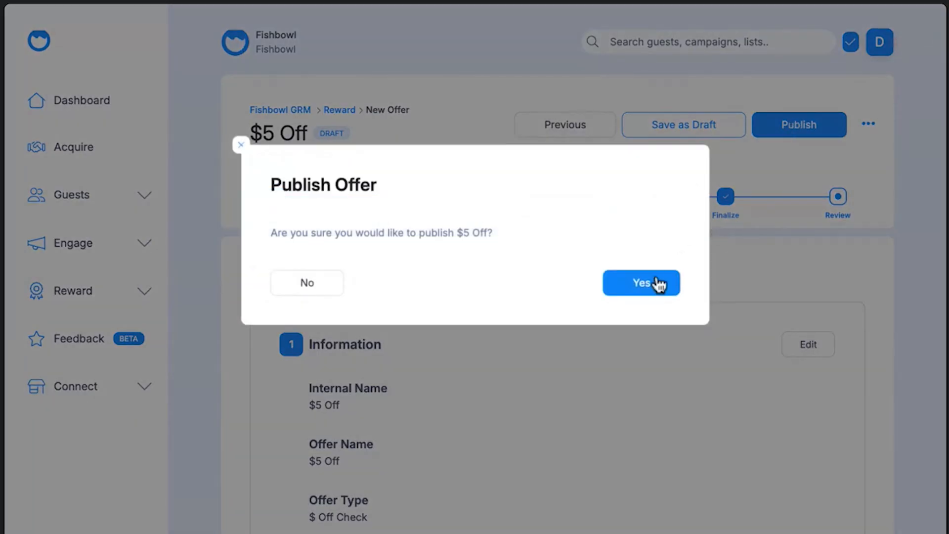
pyautogui.click(642, 291)
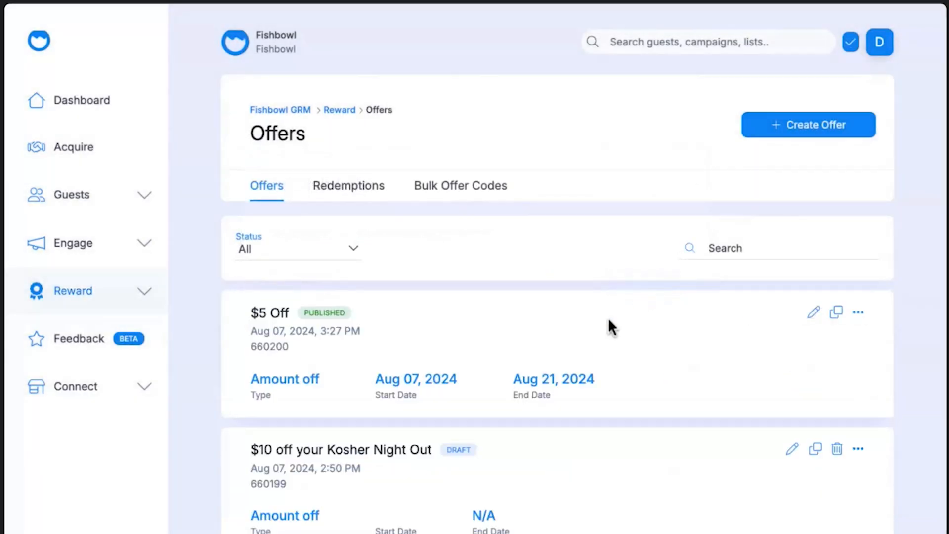
pyautogui.scroll(-1, 608, 318)
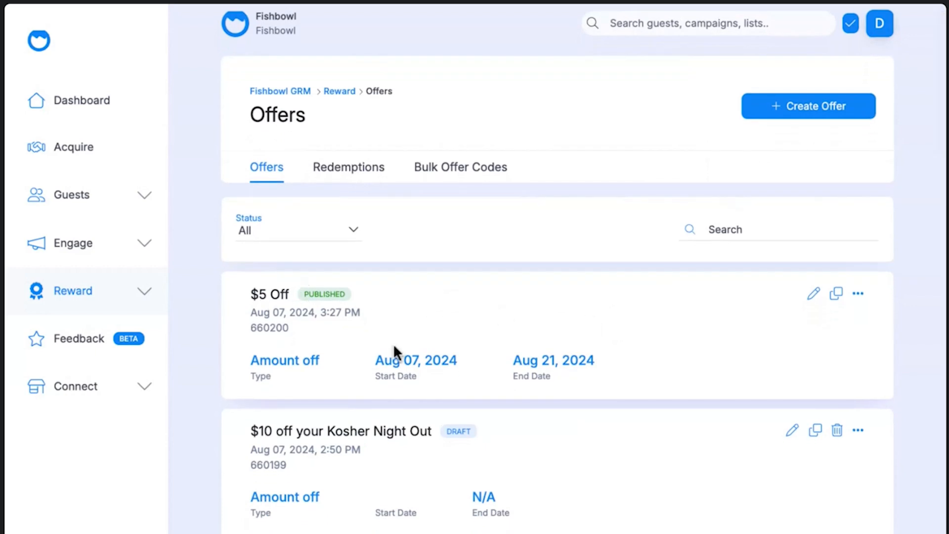
# Preview the $5 Off offer's downloadable coupon code as Code128 and Code39 barcodes, and close without downloading.
pyautogui.click(858, 312)
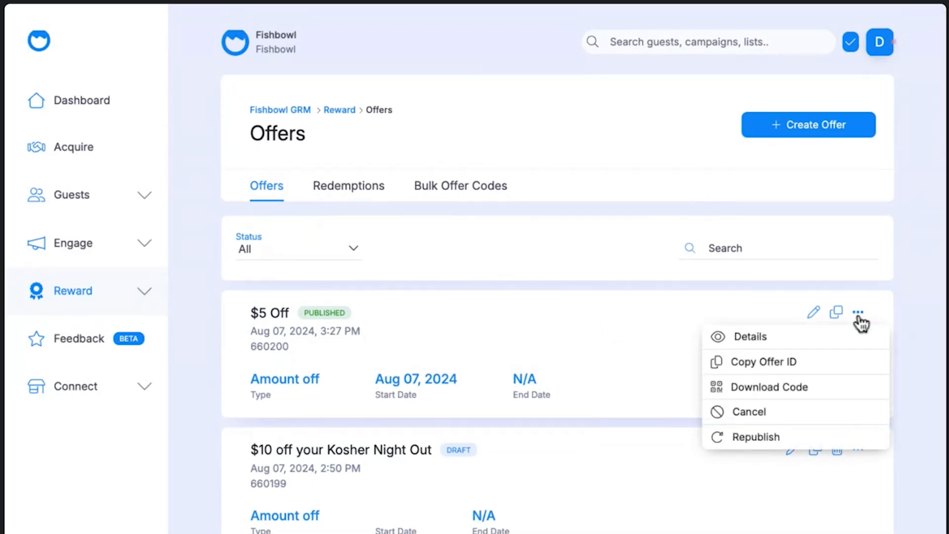
pyautogui.click(821, 394)
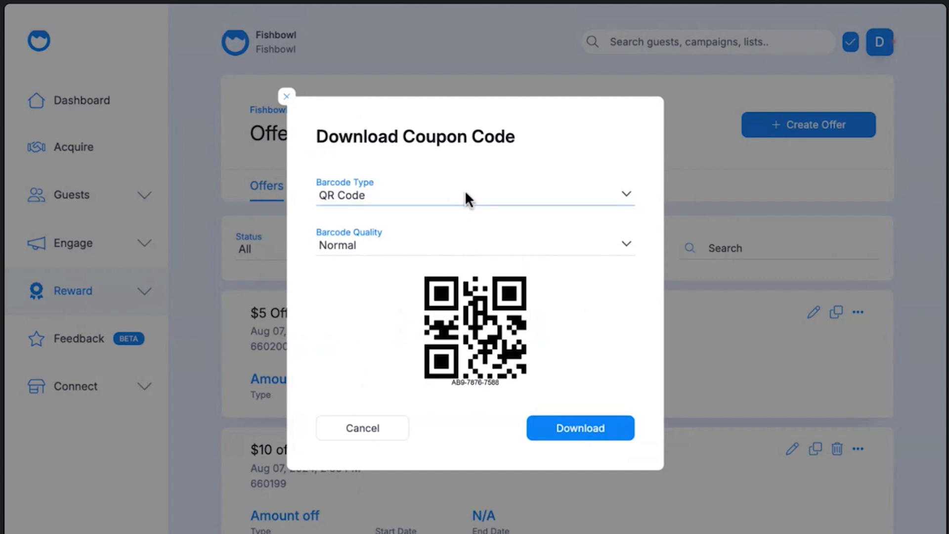
pyautogui.moveTo(465, 190); pyautogui.dragTo(457, 164)
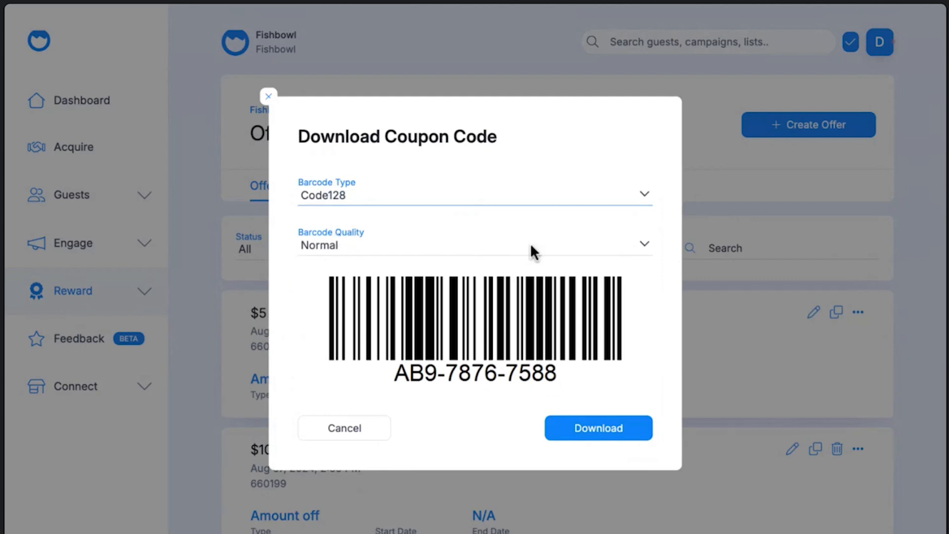
pyautogui.moveTo(501, 192); pyautogui.dragTo(497, 168)
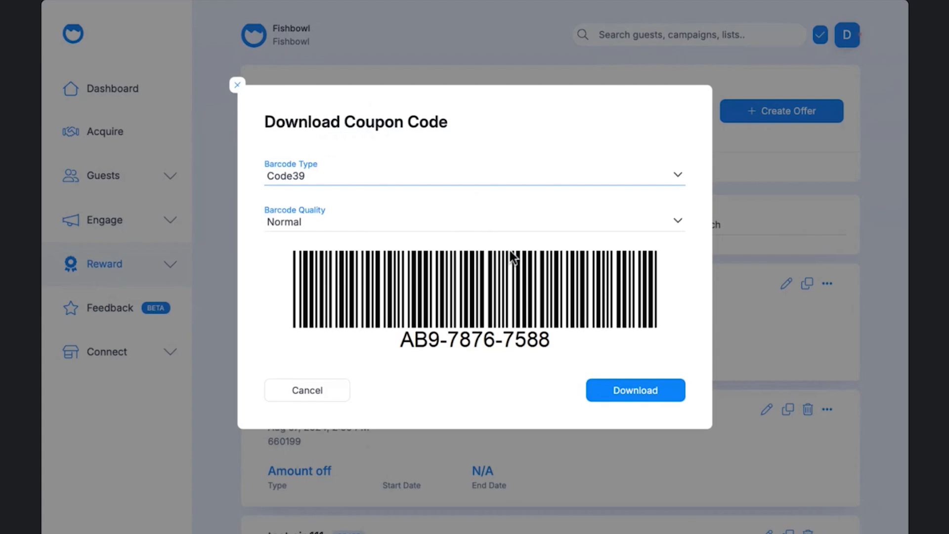
pyautogui.click(236, 85)
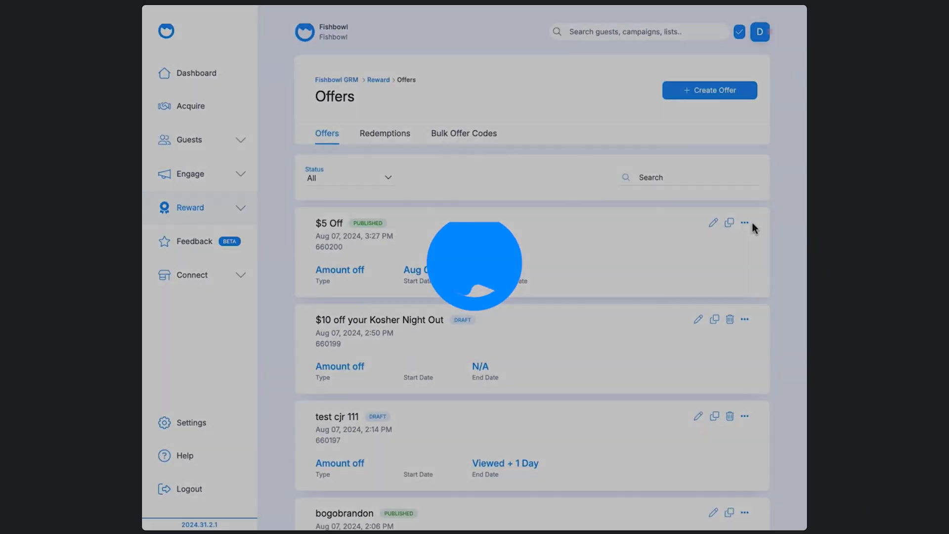